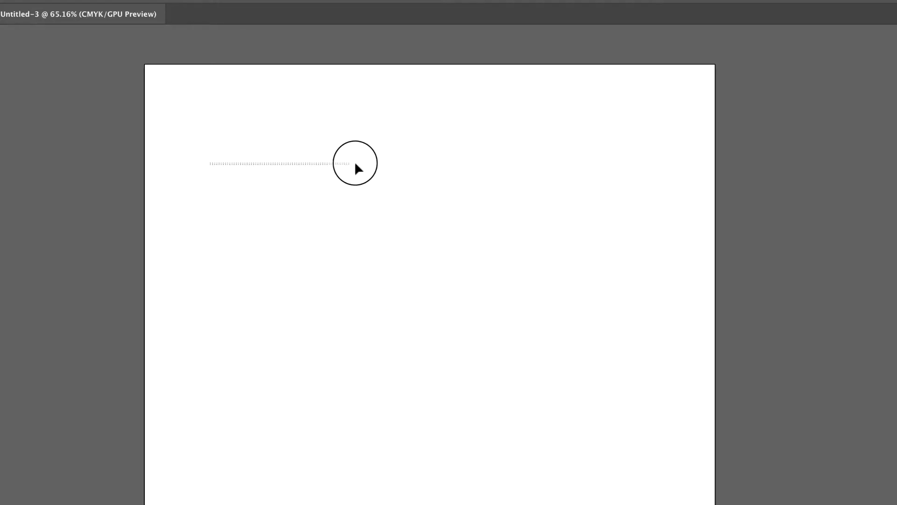
# Step: Draw a horizontal line near the top of the artboard and set its stroke weight to 3 pt
pyautogui.moveTo(419, 176); pyautogui.dragTo(458, 172)
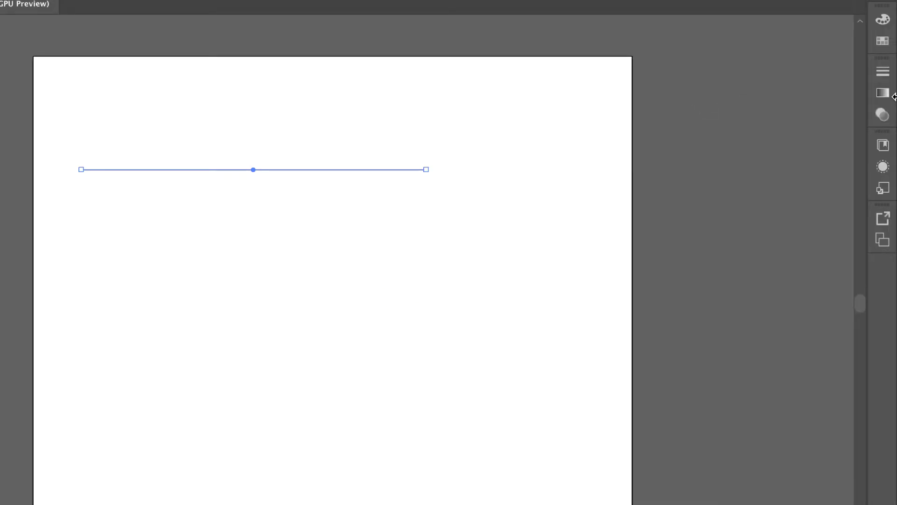
pyautogui.click(883, 73)
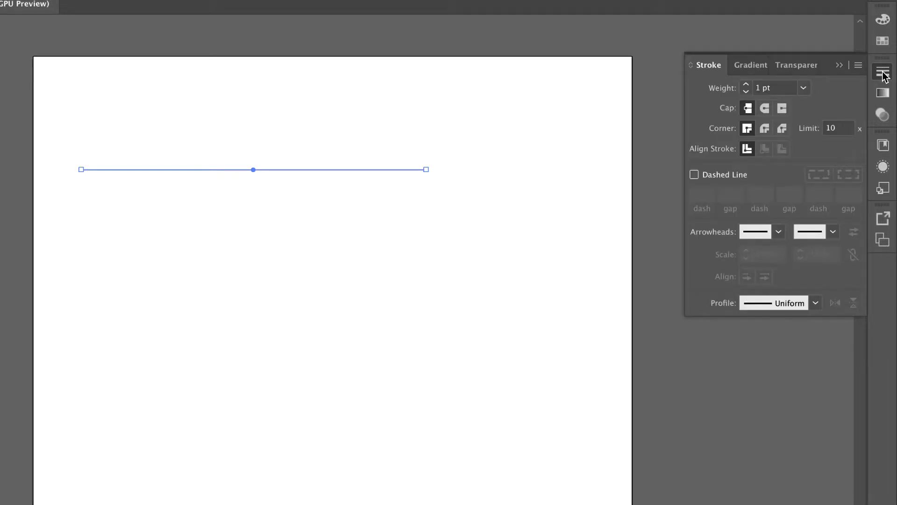
pyautogui.click(747, 85)
pyautogui.click(746, 85)
pyautogui.click(746, 91)
pyautogui.click(747, 91)
pyautogui.click(746, 92)
pyautogui.click(746, 91)
pyautogui.click(746, 92)
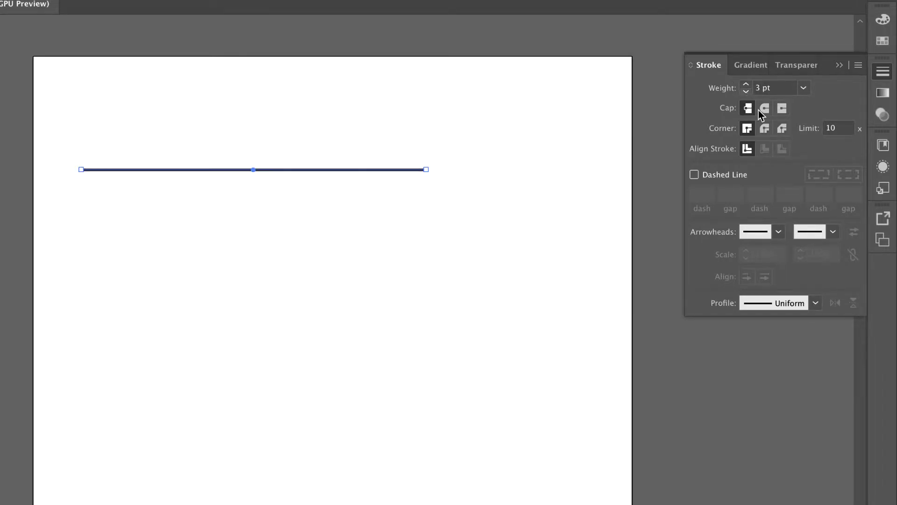
# Step: Try arrowheads on the line, with Arrow 1 at its start and one at its end, and undo both
pyautogui.click(778, 232)
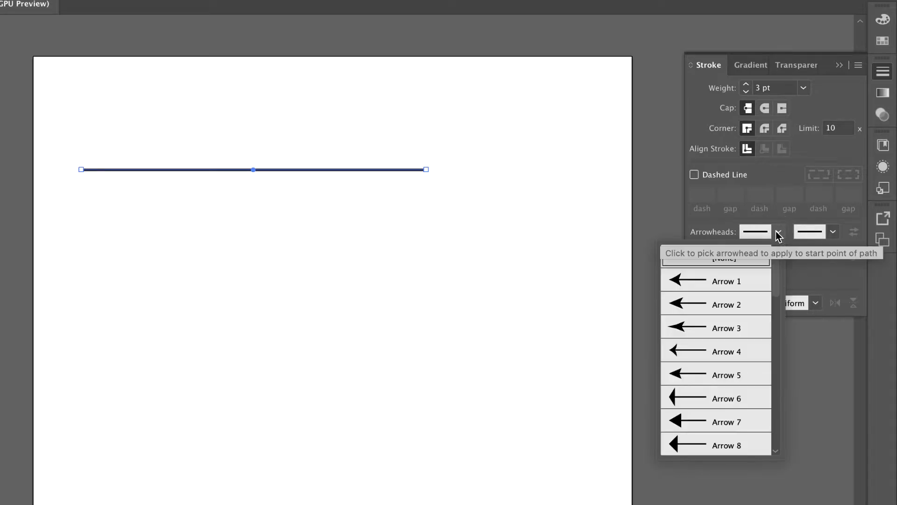
pyautogui.click(686, 282)
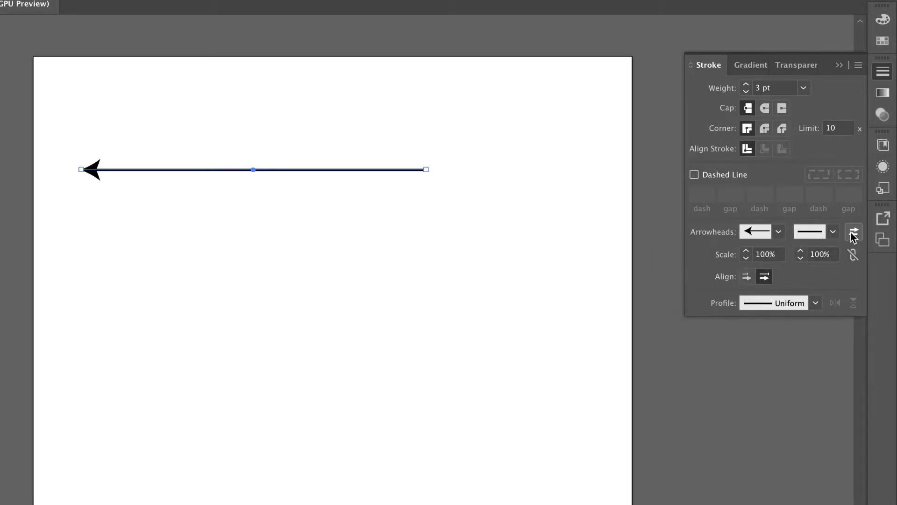
pyautogui.click(833, 232)
pyautogui.click(805, 286)
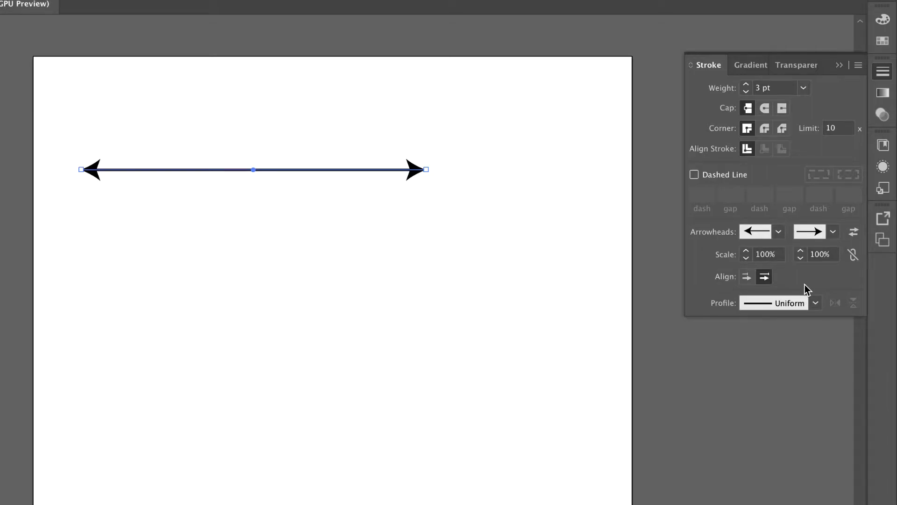
pyautogui.hotkey('ctrl', 'z')
pyautogui.hotkey('ctrl', 'z')
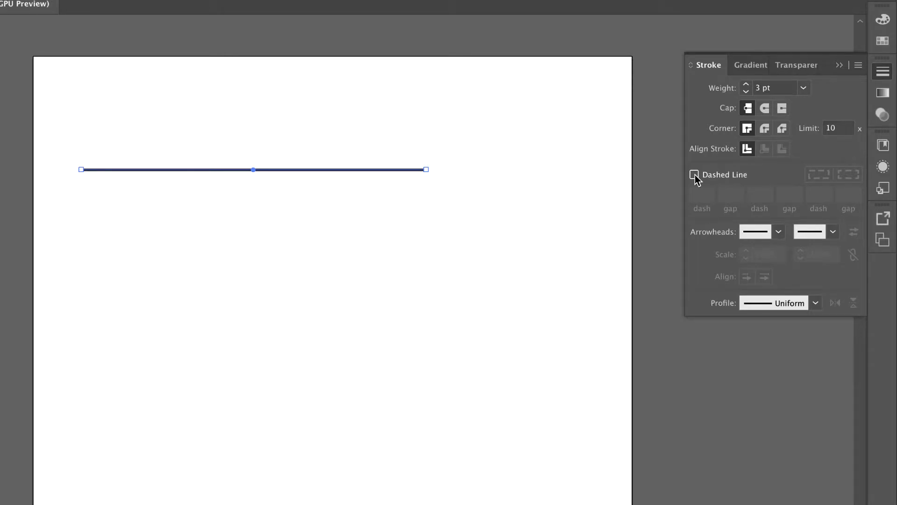
# Step: Hide the additional stroke options and show them again
pyautogui.click(859, 67)
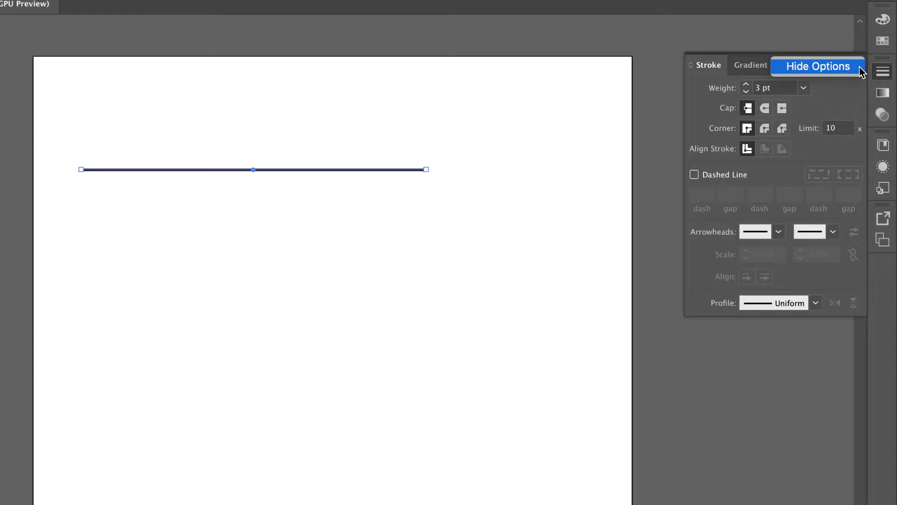
pyautogui.click(846, 67)
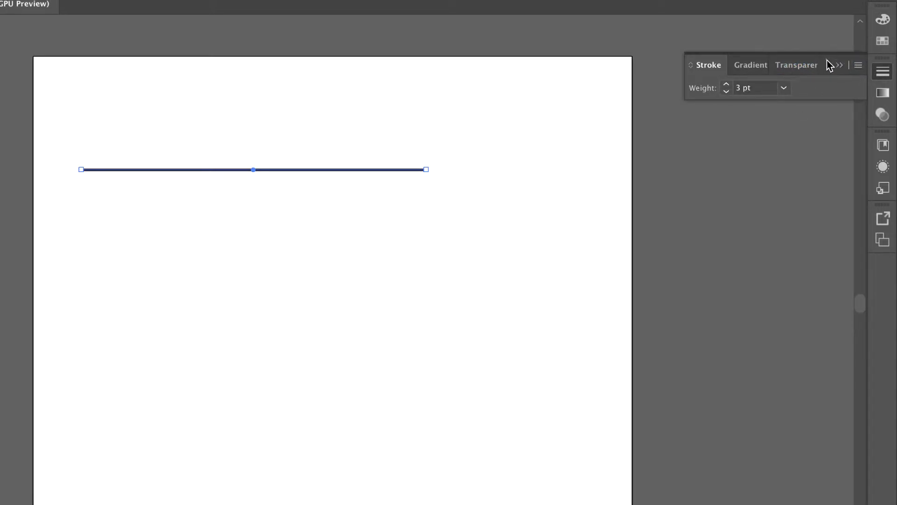
pyautogui.click(861, 68)
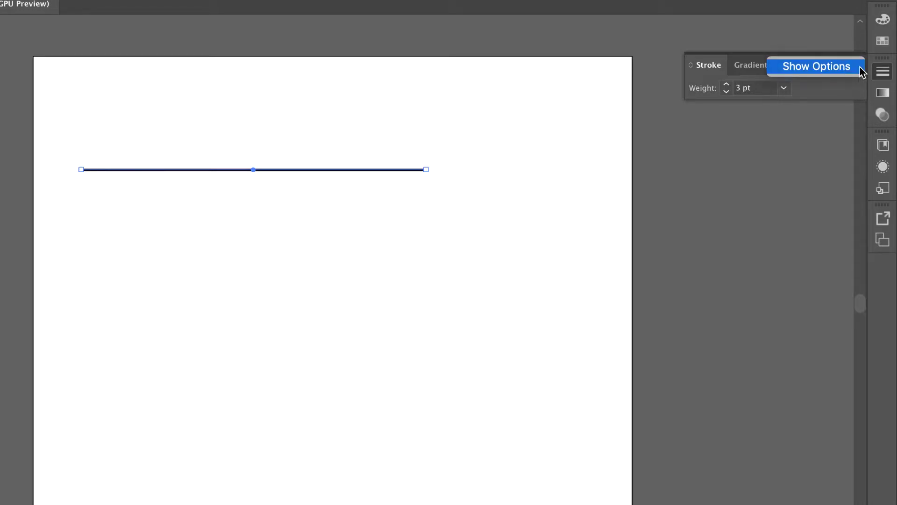
pyautogui.click(841, 69)
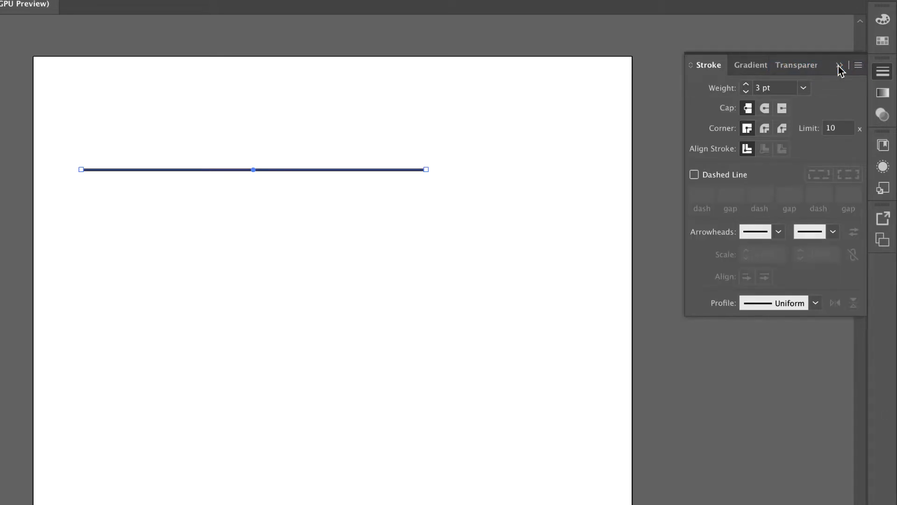
# Step: Turn the line into a dashed line and give its dashes round caps
pyautogui.click(695, 175)
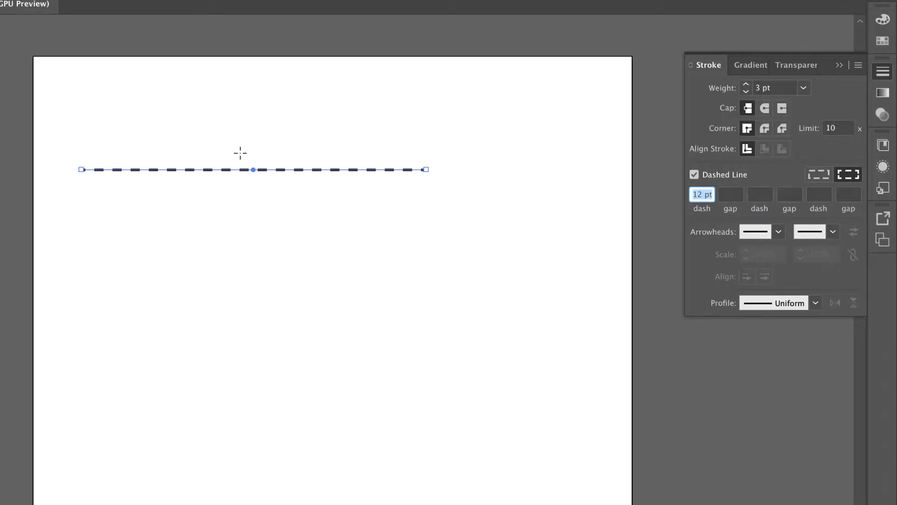
pyautogui.hotkey('ctrl', '=')
pyautogui.hotkey('ctrl', '=')
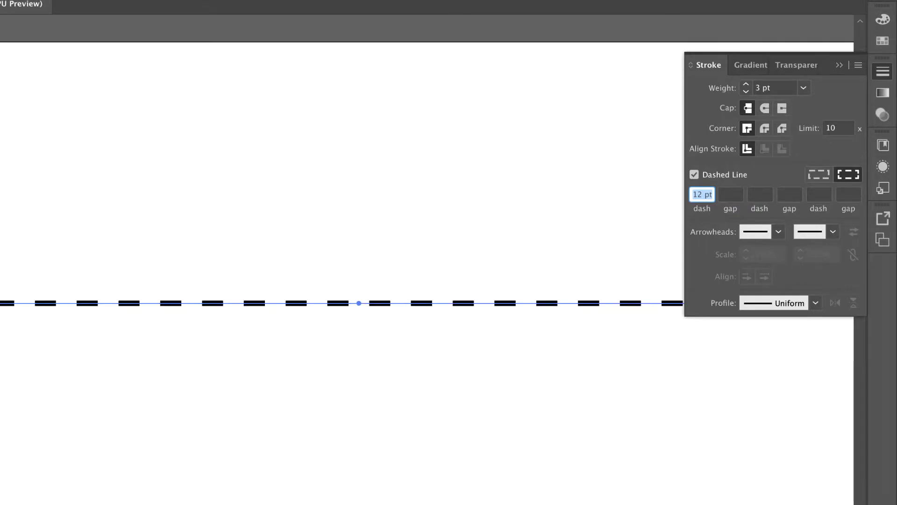
pyautogui.scroll(1, 426, 343)
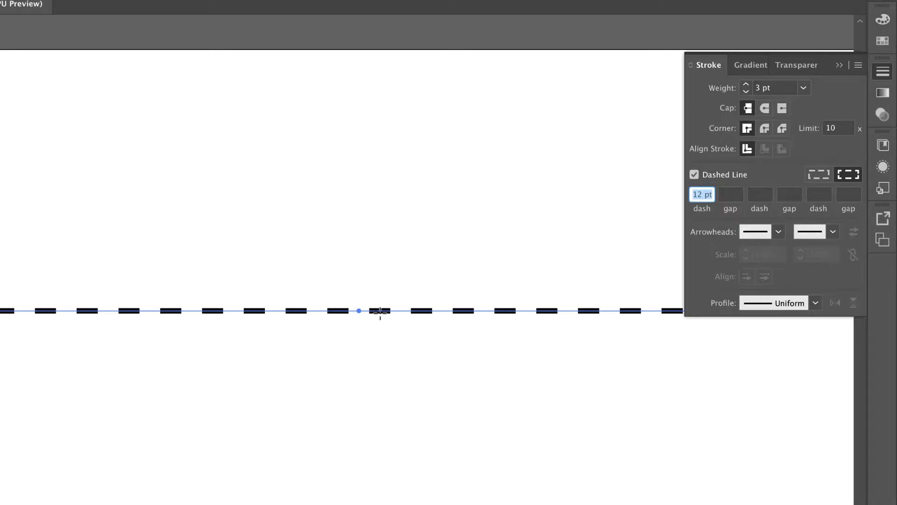
pyautogui.click(766, 108)
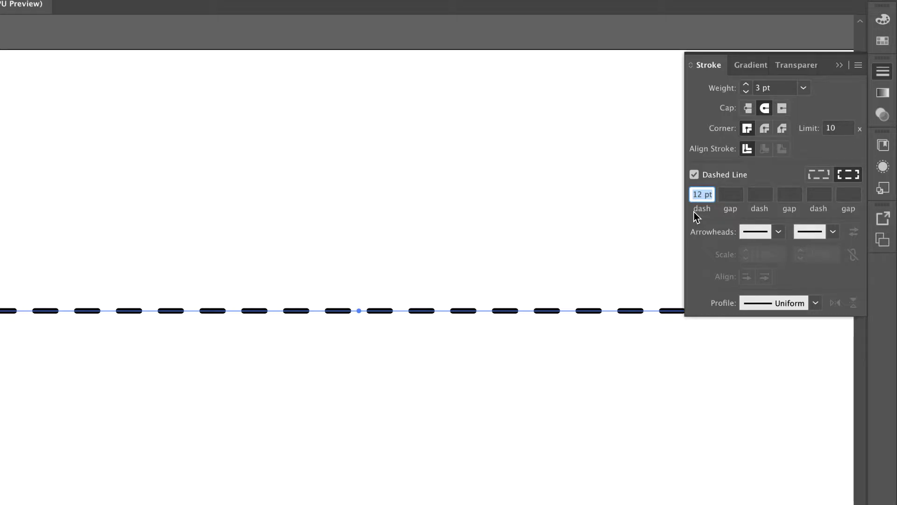
# Step: Increase the dash length of the dashed line to 33 pt
pyautogui.press('Up')
pyautogui.press('Up')
pyautogui.press('Up')
pyautogui.press('Up')
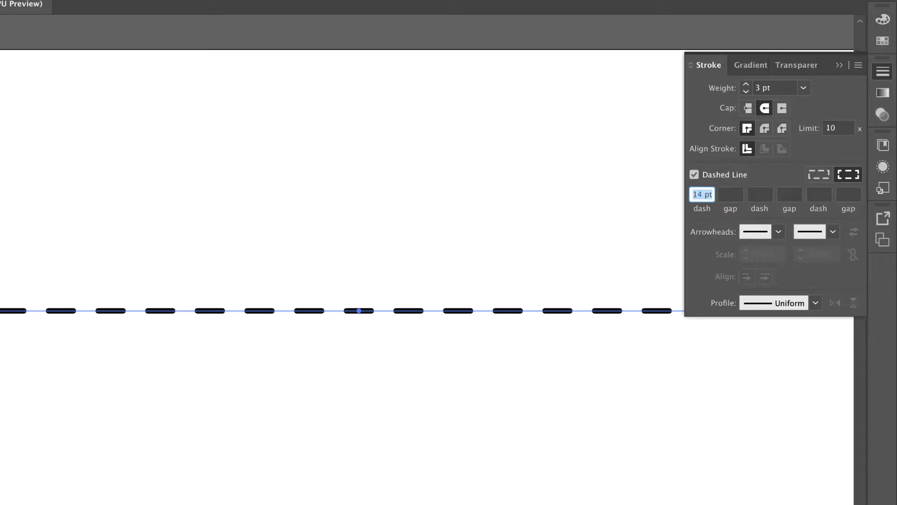
pyautogui.press('Up')
pyautogui.press('Up')
pyautogui.press('Up')
pyautogui.press('Up')
pyautogui.press('Up')
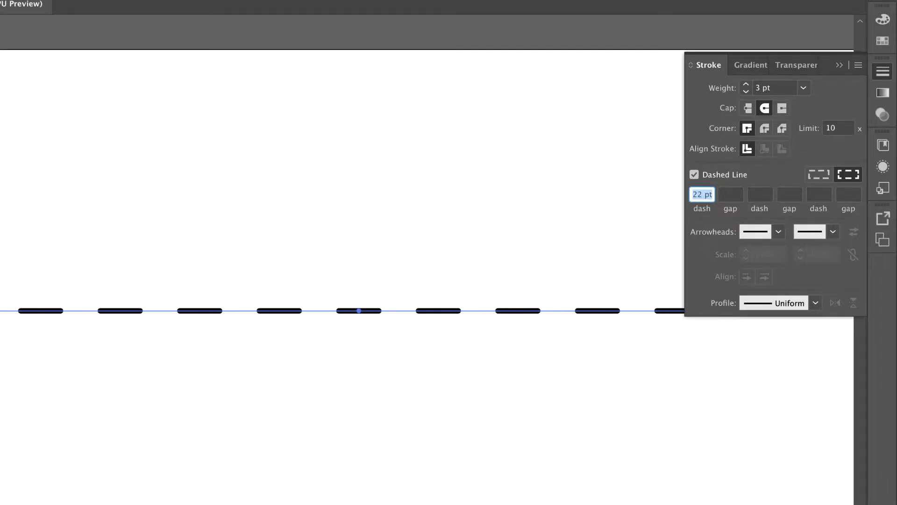
pyautogui.press('Up')
pyautogui.press('Up')
pyautogui.press('Up')
pyautogui.press('Up')
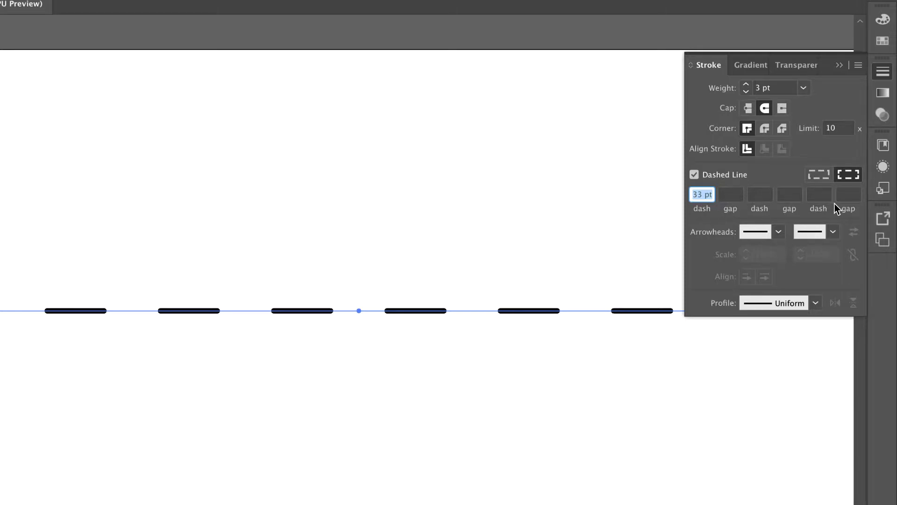
# Step: Set the first gap of the dashed line to 2 pt
pyautogui.click(732, 211)
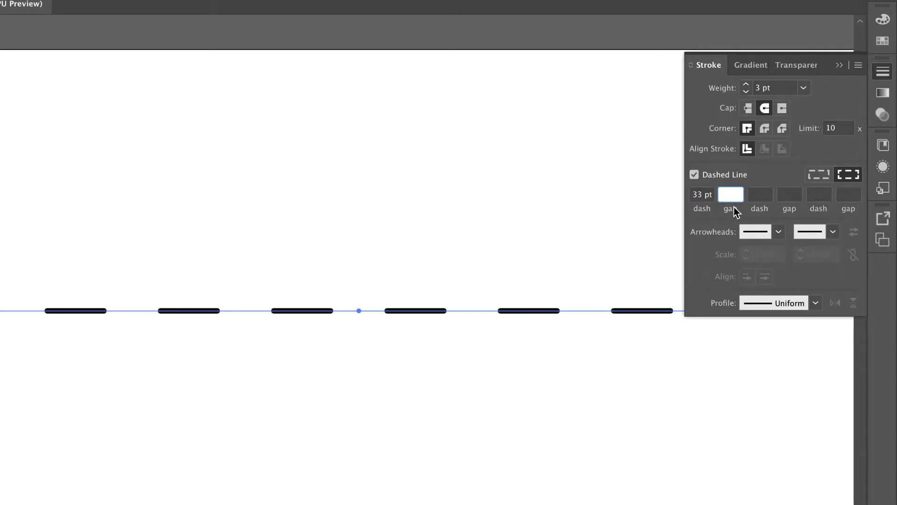
pyautogui.write('2')
pyautogui.press('Tab')
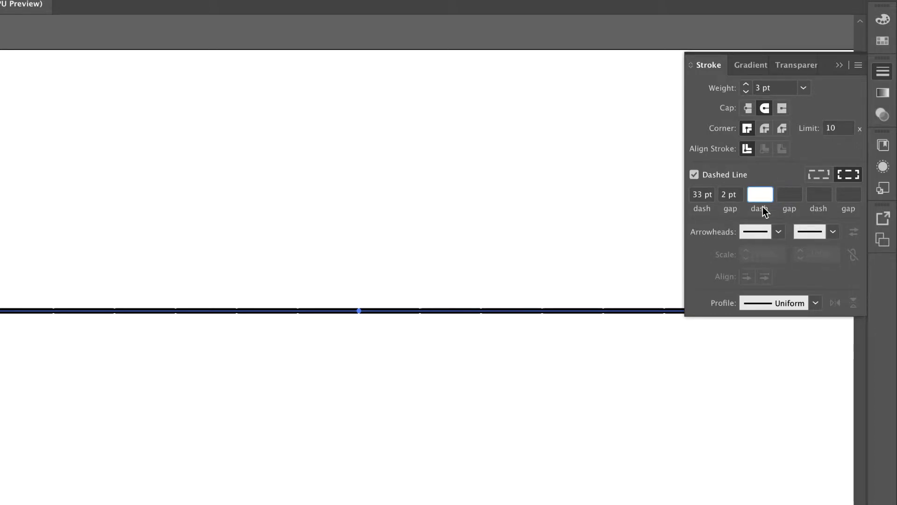
# Step: Widen the gap between the dashes to 15 pt
pyautogui.click(734, 214)
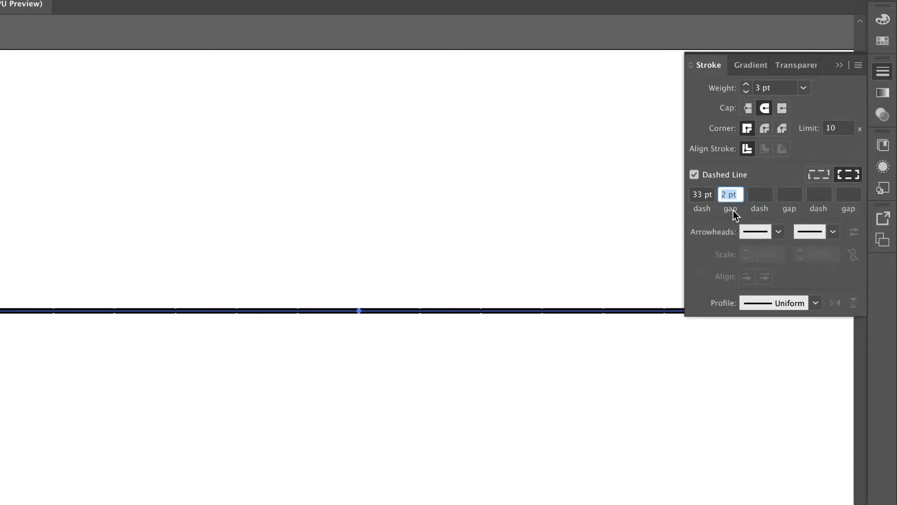
pyautogui.press('Up')
pyautogui.press('Up')
pyautogui.press('Up')
pyautogui.press('Up')
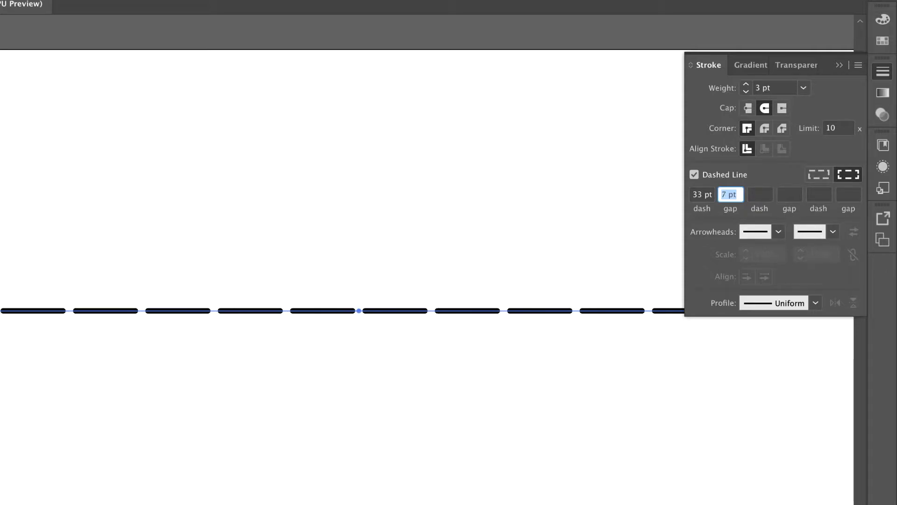
pyautogui.press('Up')
pyautogui.press('Up')
pyautogui.press('Up')
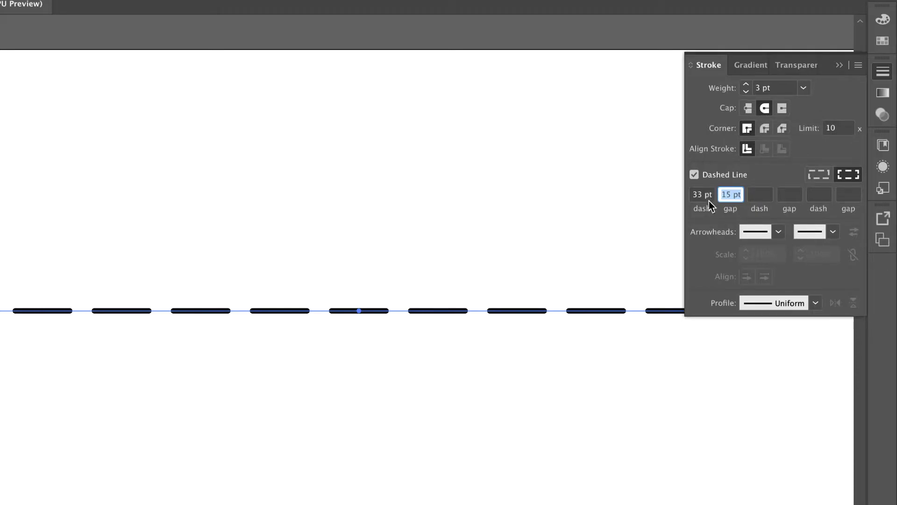
# Step: Make the line dotted by setting the dash to 0 pt and reducing the gap to 6 pt
pyautogui.hotkey('shift', 'Tab')
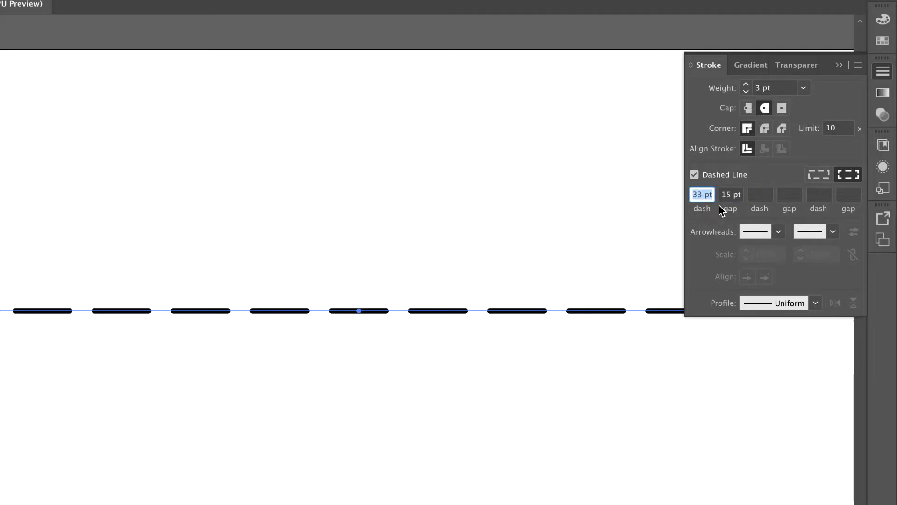
pyautogui.write('0')
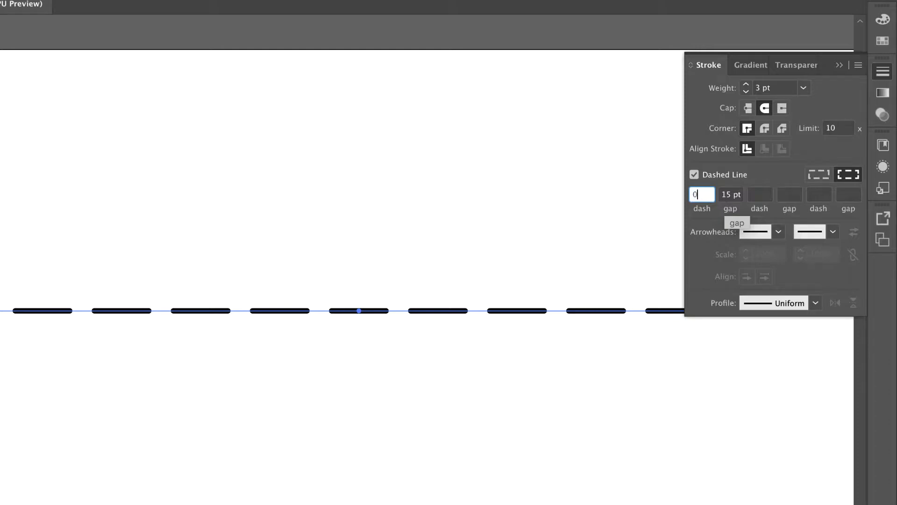
pyautogui.press('Tab')
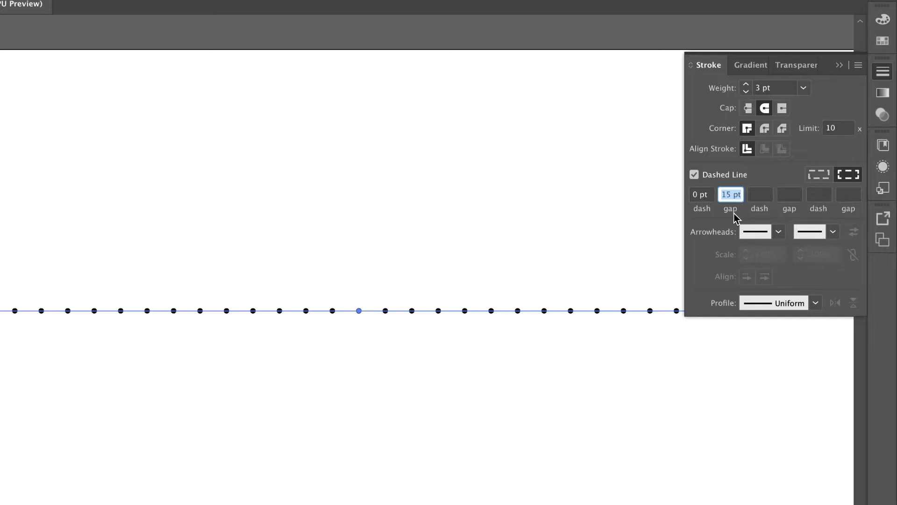
pyautogui.press('Down')
pyautogui.press('Down')
pyautogui.press('Down')
pyautogui.press('Down')
pyautogui.press('Down')
pyautogui.press('Down')
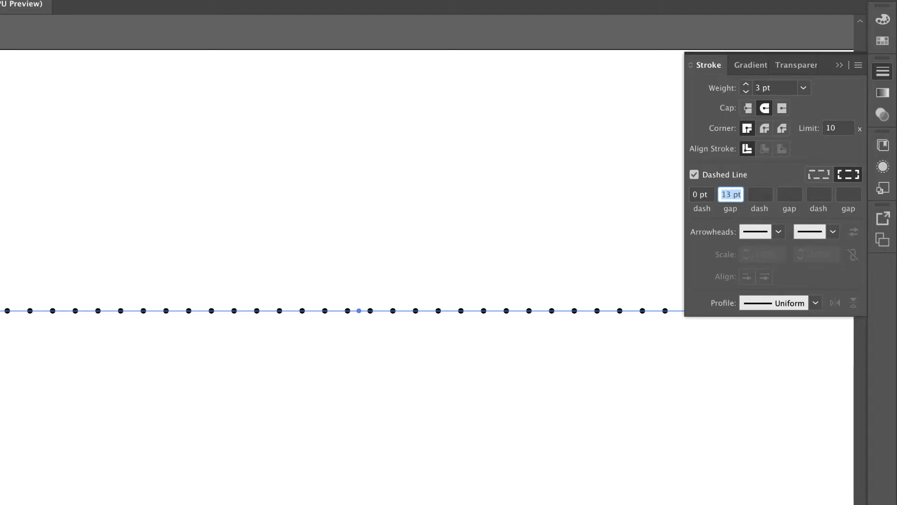
pyautogui.press('Down')
pyautogui.press('Down')
pyautogui.press('Down')
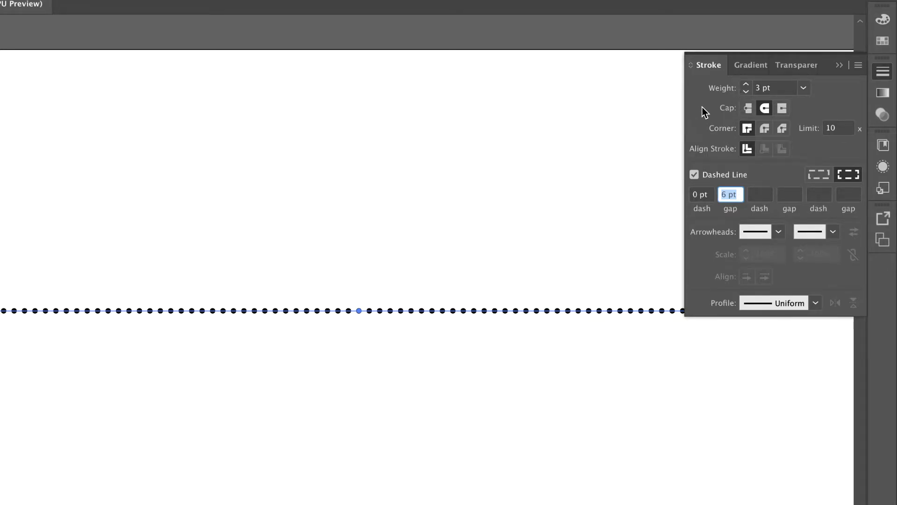
# Step: Raise the stroke weight of the dotted line to 12 pt
pyautogui.click(747, 85)
pyautogui.click(746, 85)
pyautogui.click(747, 85)
pyautogui.click(746, 85)
pyautogui.click(747, 85)
pyautogui.click(747, 85)
pyautogui.click(746, 85)
pyautogui.click(746, 85)
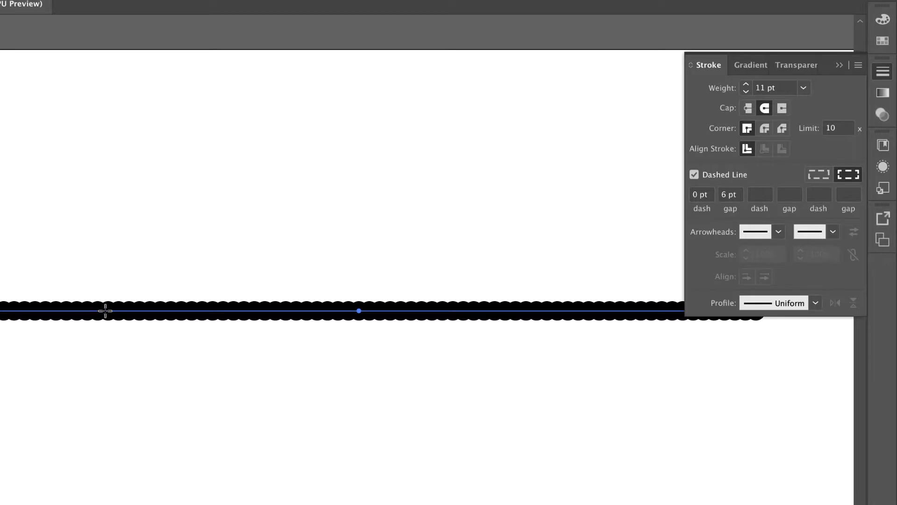
pyautogui.click(746, 85)
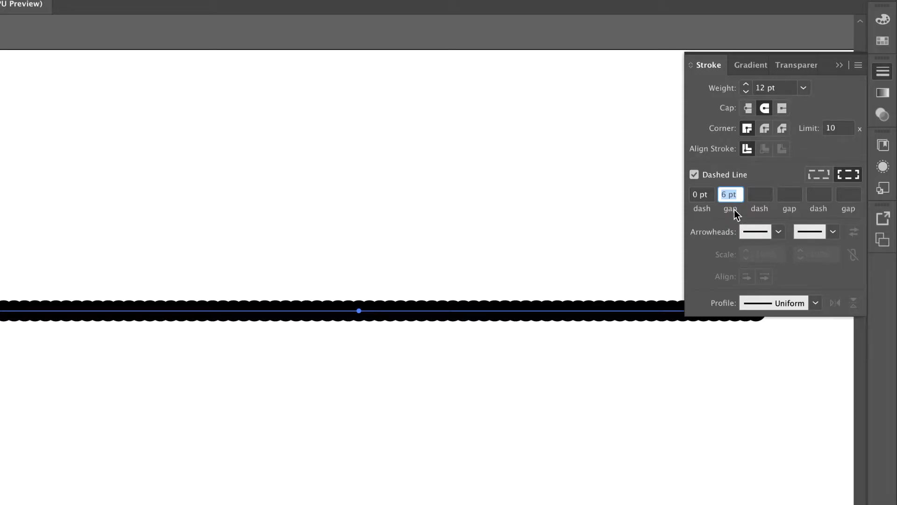
# Step: Widen the gap between the dots to 21 pt so that they separate
pyautogui.press('Up')
pyautogui.press('Up')
pyautogui.press('Up')
pyautogui.press('Up')
pyautogui.press('Up')
pyautogui.press('Up')
pyautogui.press('Up')
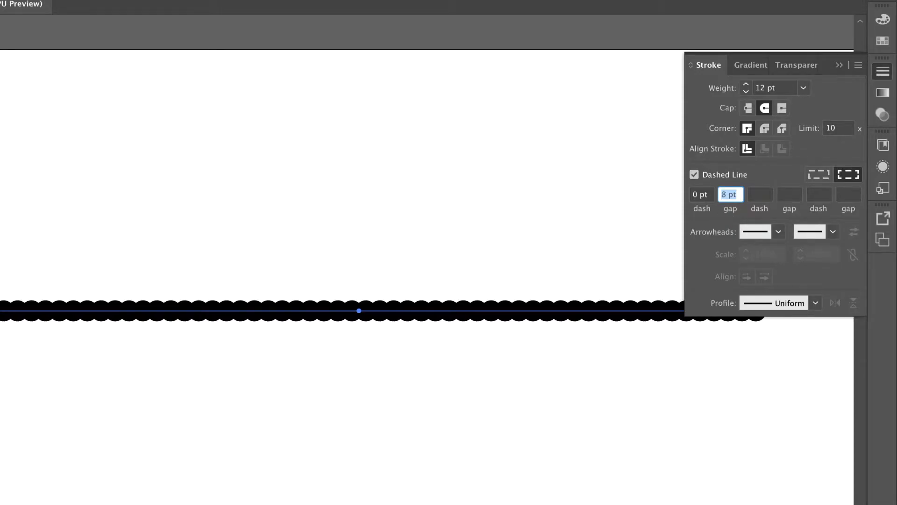
pyautogui.press('Up')
pyautogui.press('Up')
pyautogui.press('Up')
pyautogui.press('Up')
pyautogui.press('Up')
pyautogui.press('Up')
pyautogui.press('Up')
pyautogui.press('Up')
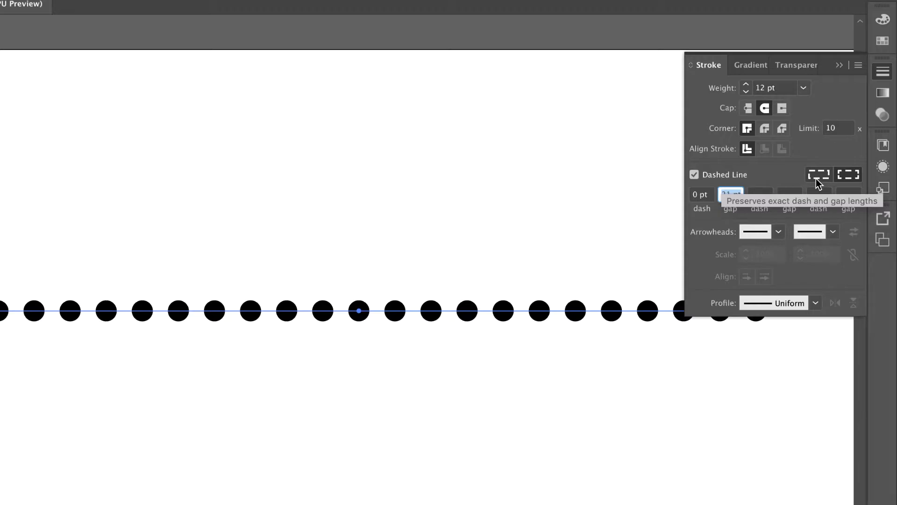
# Step: Set the gap of the dotted line to 6 pt
pyautogui.write('6')
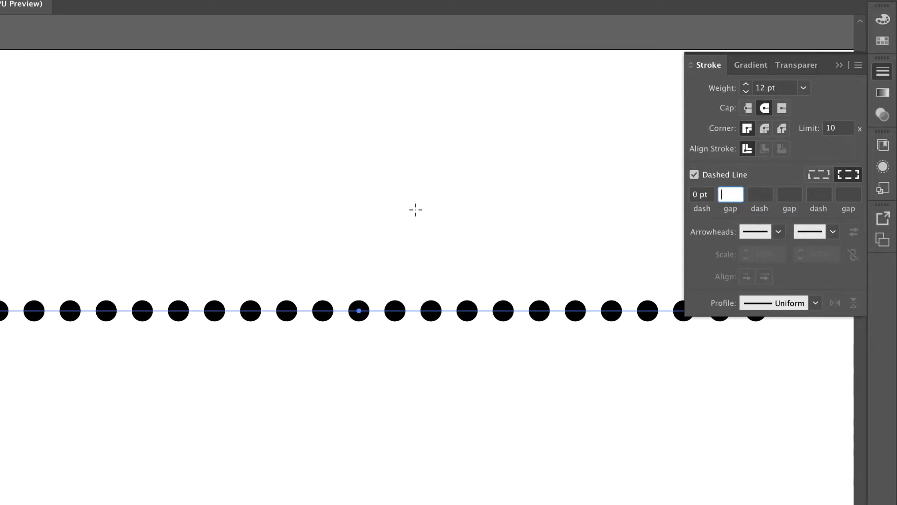
pyautogui.press('Return')
# Step: Delete the dotted line and draw a nearly square rectangle on the artboard using the same stroke settings
pyautogui.press('Delete')
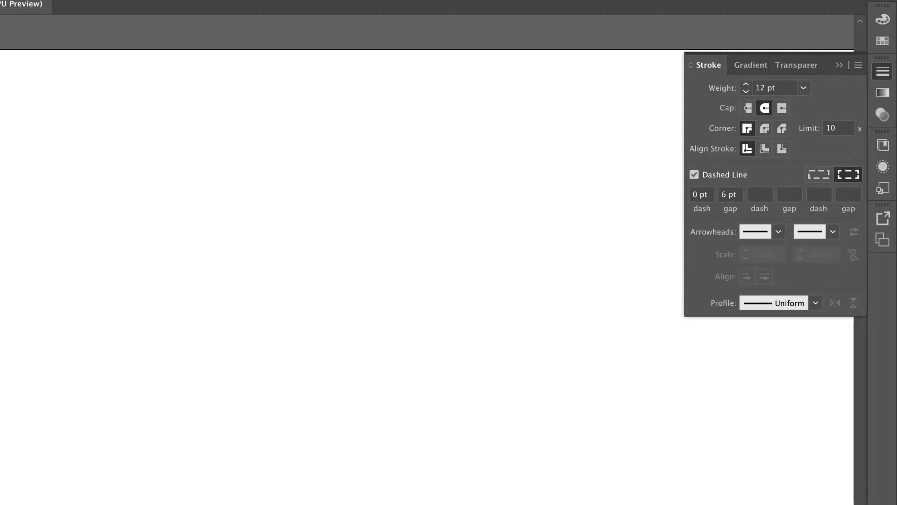
pyautogui.moveTo(54, 172); pyautogui.dragTo(298, 392)
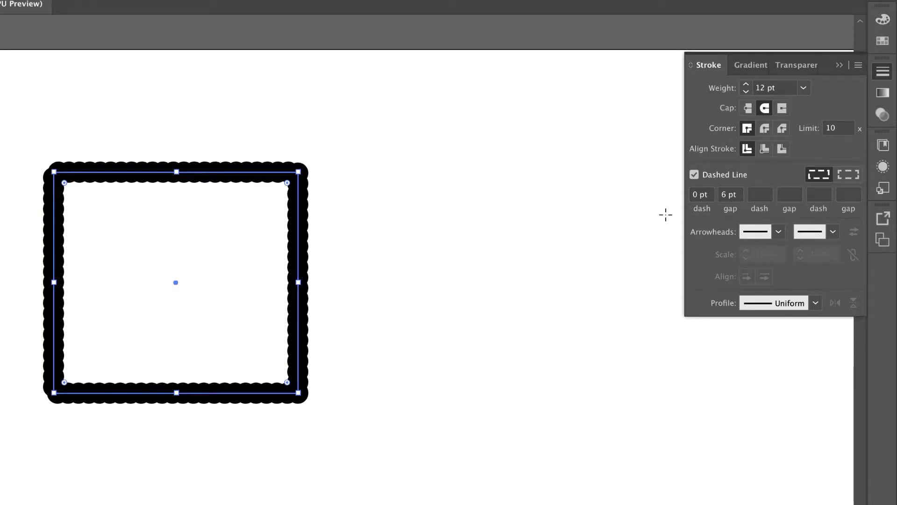
# Step: Set the gap of the rectangle's dotted stroke to 11 pt
pyautogui.click(731, 214)
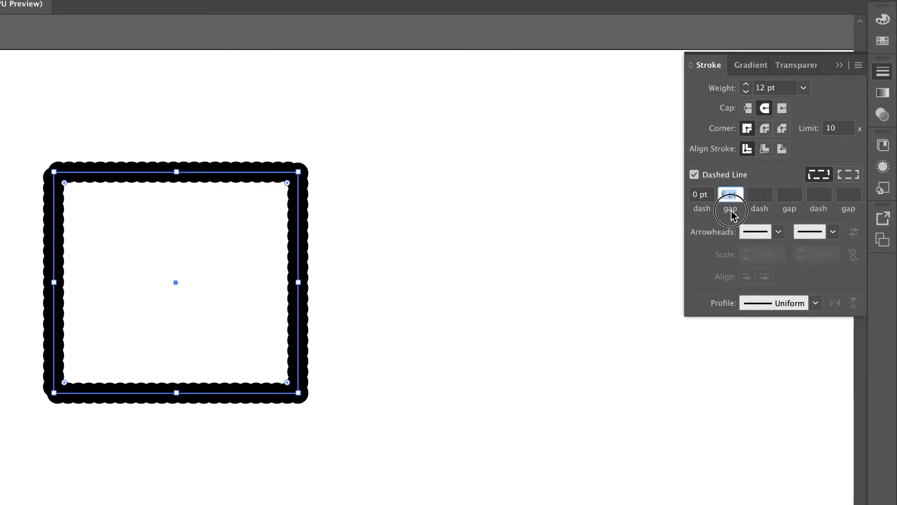
pyautogui.press('Up')
pyautogui.press('Up')
pyautogui.press('Up')
pyautogui.press('Up')
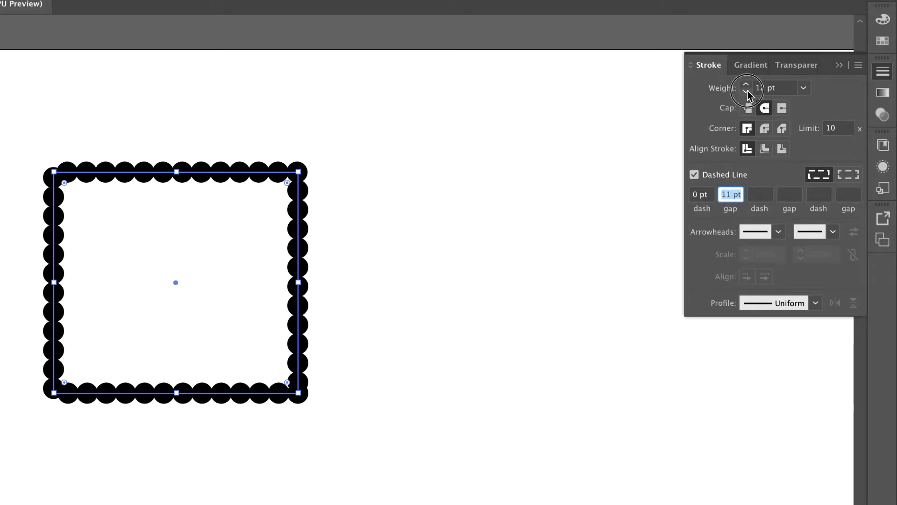
# Step: Reduce the rectangle's stroke weight to 6 pt and deselect the rectangle
pyautogui.click(746, 91)
pyautogui.click(746, 91)
pyautogui.click(747, 91)
pyautogui.click(747, 90)
pyautogui.click(746, 91)
pyautogui.click(746, 91)
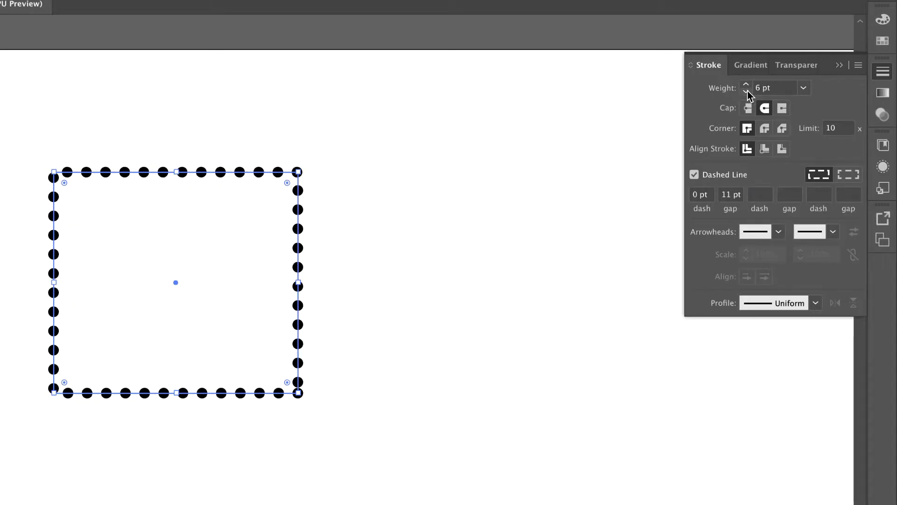
pyautogui.click(400, 188)
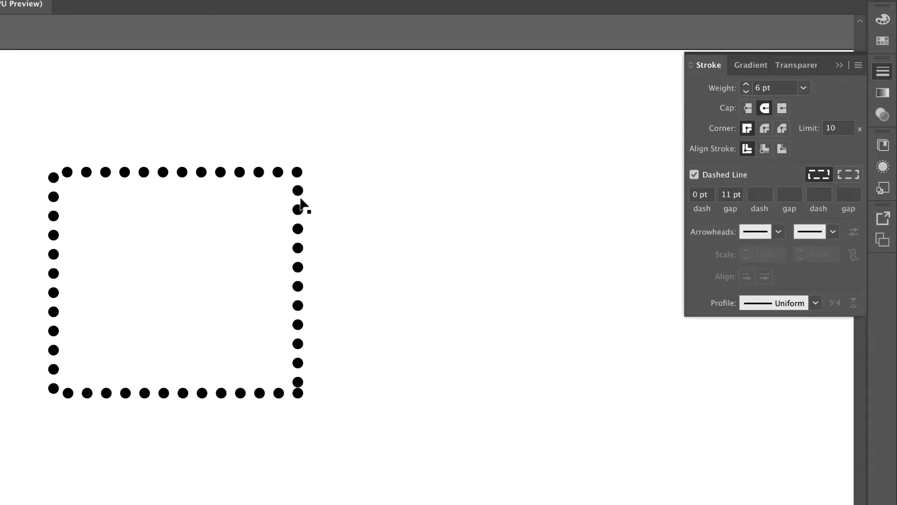
# Step: Align the dots to the rectangle's corners and path ends, adjusting their lengths to fit, and deselect the shape
pyautogui.click(299, 383)
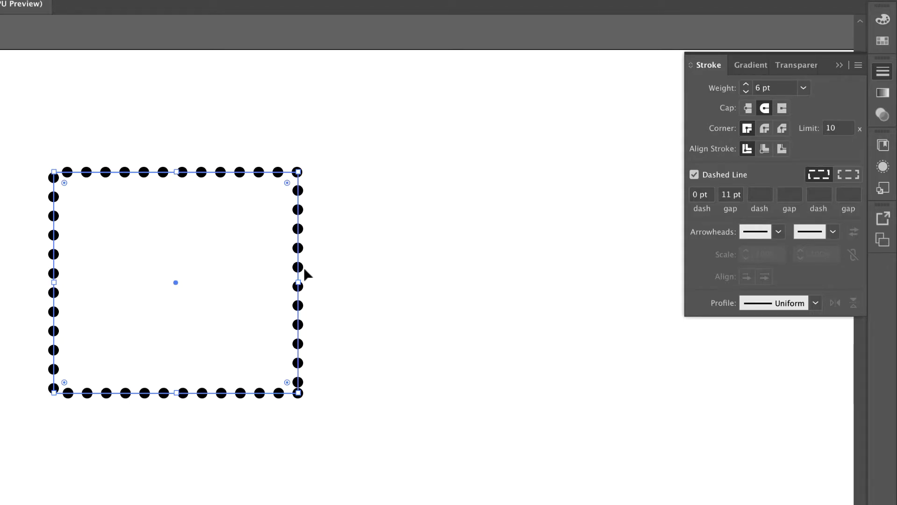
pyautogui.click(851, 175)
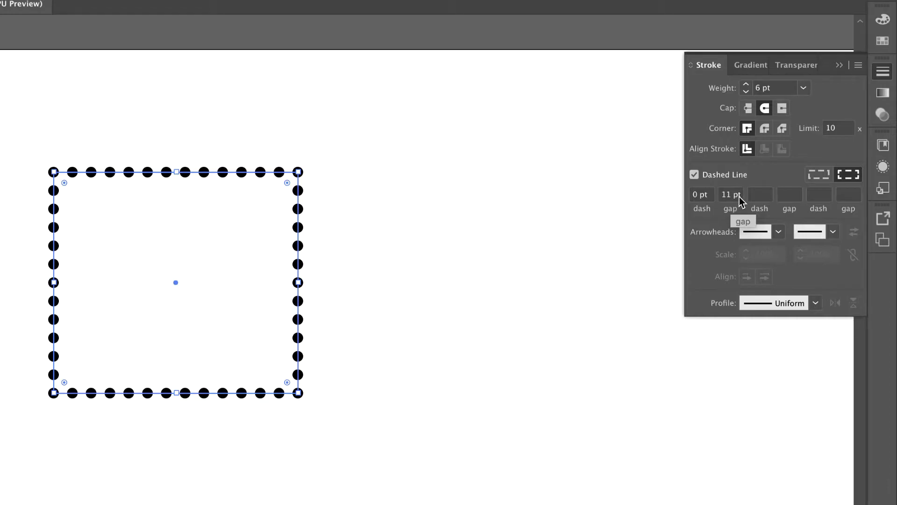
pyautogui.click(396, 182)
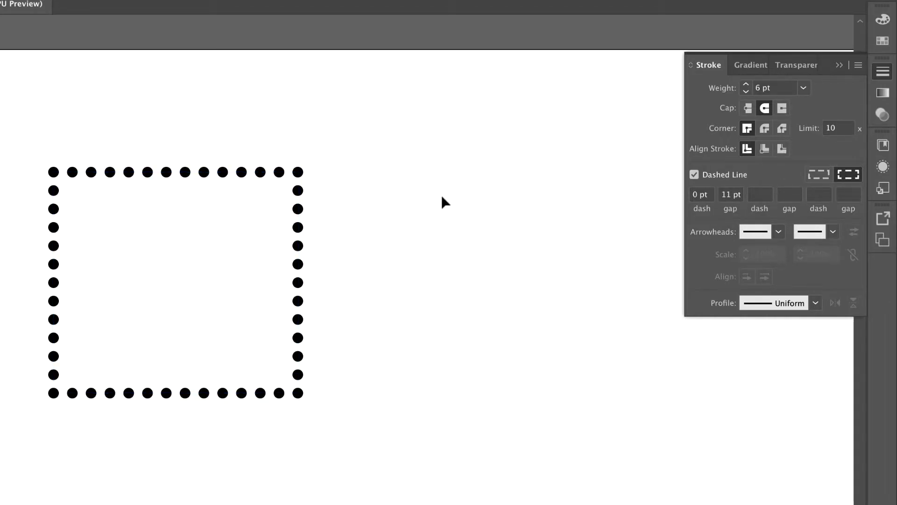
# Step: Delete the dotted rectangle and draw a horizontal line across the upper part of the artboard
pyautogui.click(249, 264)
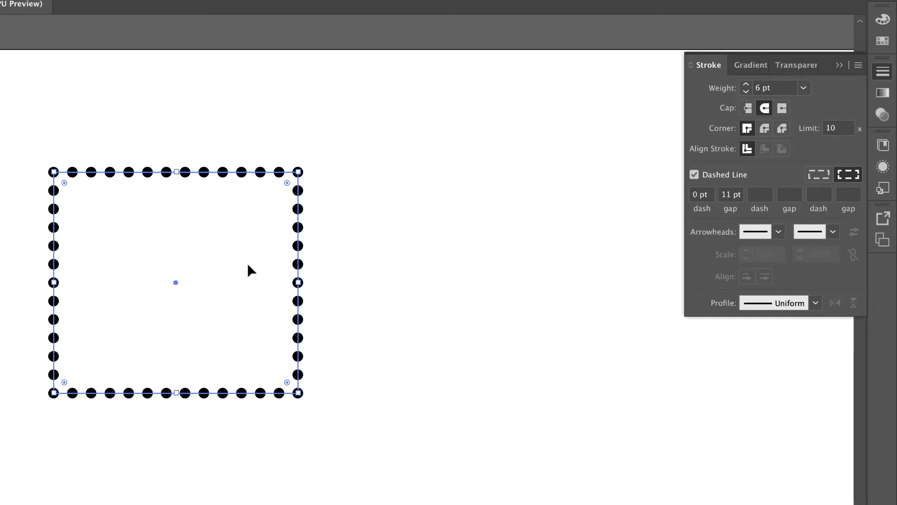
pyautogui.press('Delete')
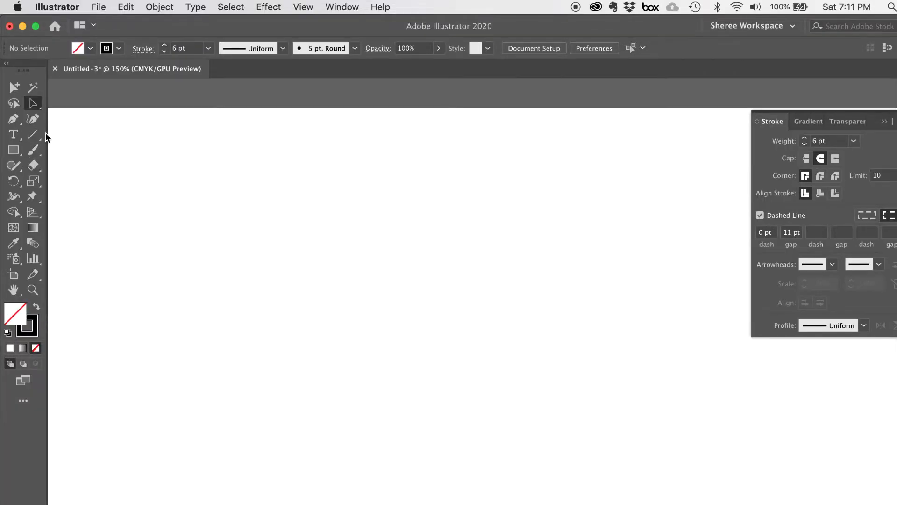
pyautogui.click(33, 134)
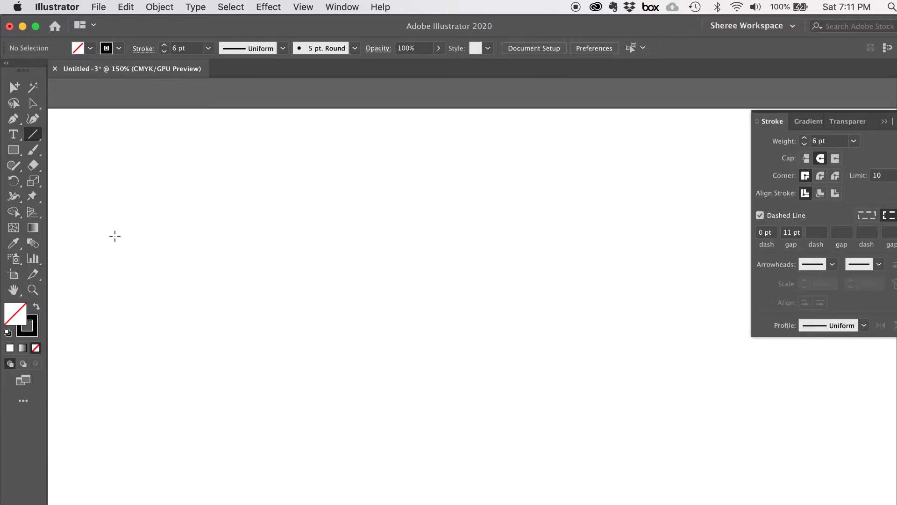
pyautogui.moveTo(115, 237); pyautogui.dragTo(497, 238)
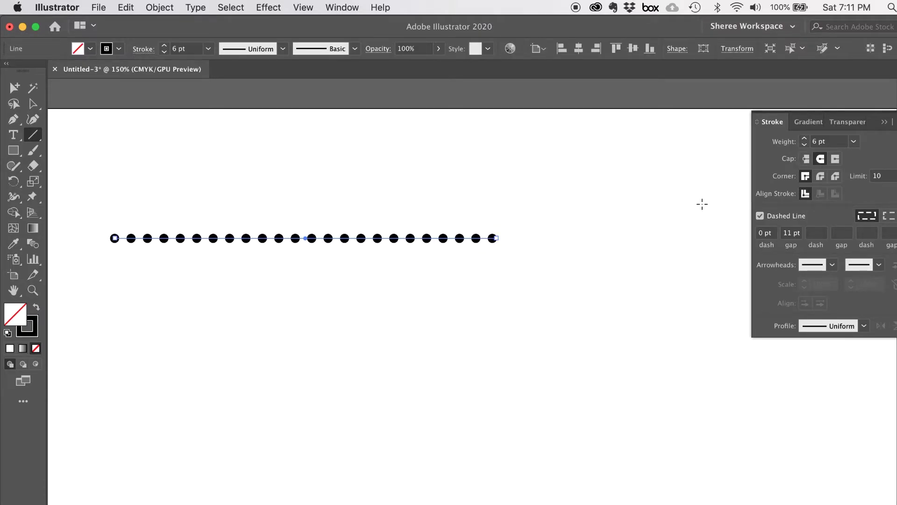
# Step: Give the horizontal line a butt cap and raise its stroke weight to 16 pt
pyautogui.click(806, 159)
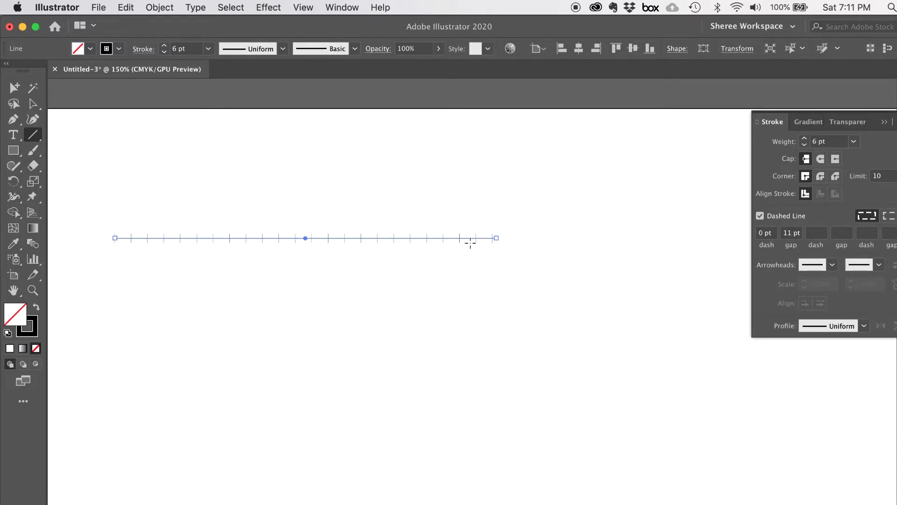
pyautogui.click(805, 138)
pyautogui.click(805, 139)
pyautogui.click(805, 138)
# Step: Switch the line's dashes off and back on, and set the dash length to 1 pt
pyautogui.click(761, 216)
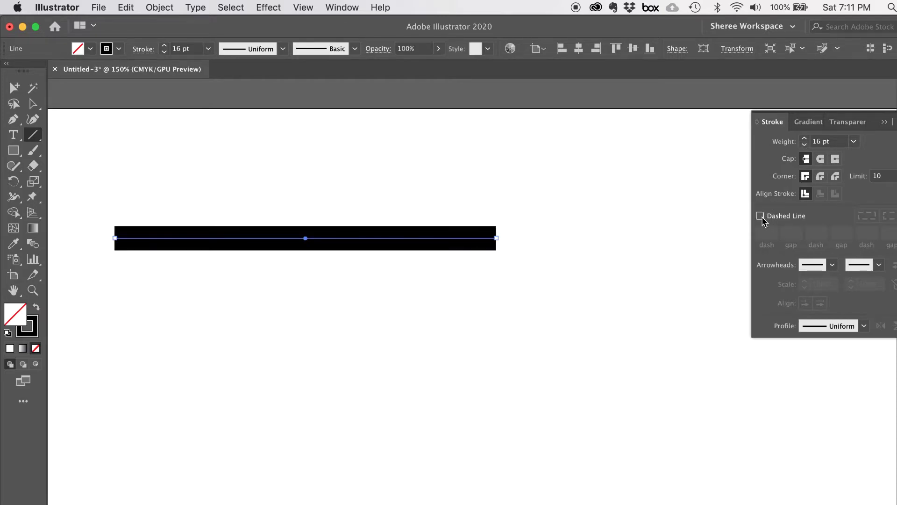
pyautogui.click(760, 216)
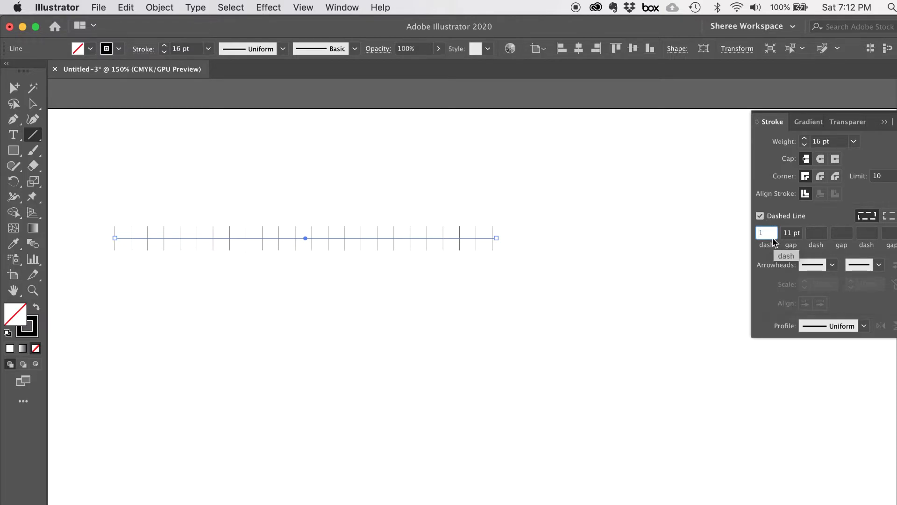
pyautogui.press('Tab')
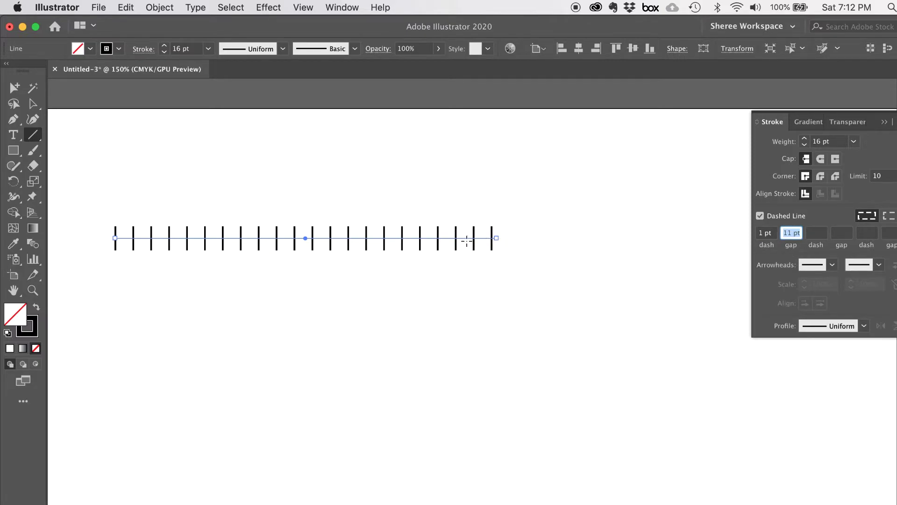
# Step: Increase the horizontal line's dash length to 6 pt
pyautogui.click(767, 236)
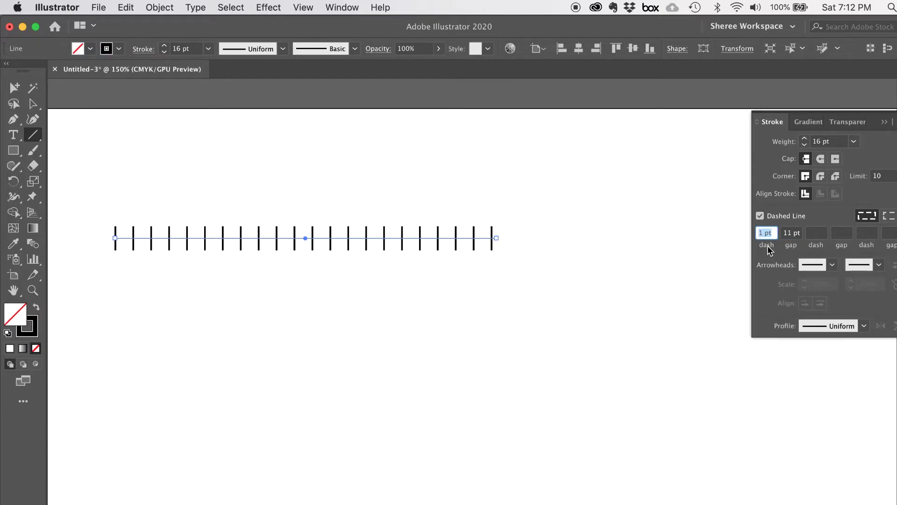
pyautogui.press('Up')
pyautogui.press('Up')
pyautogui.press('Up')
pyautogui.press('Up')
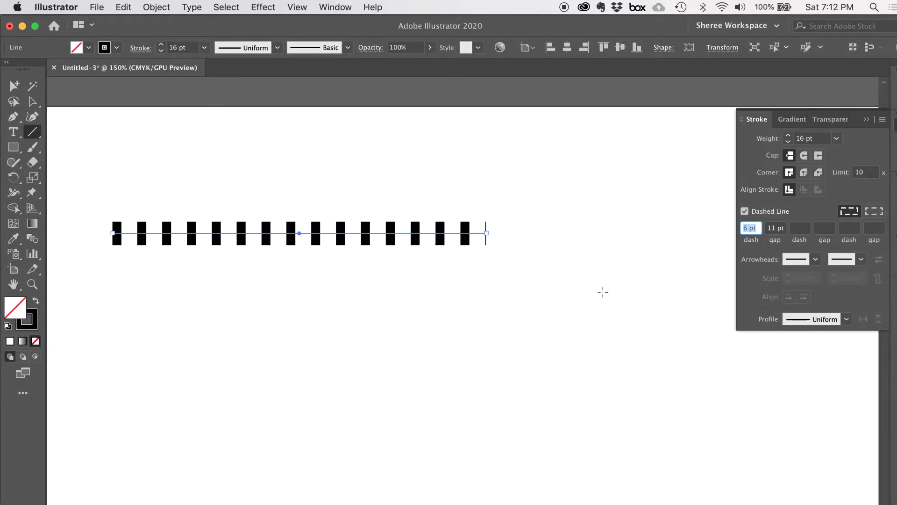
pyautogui.press('BackSpace')
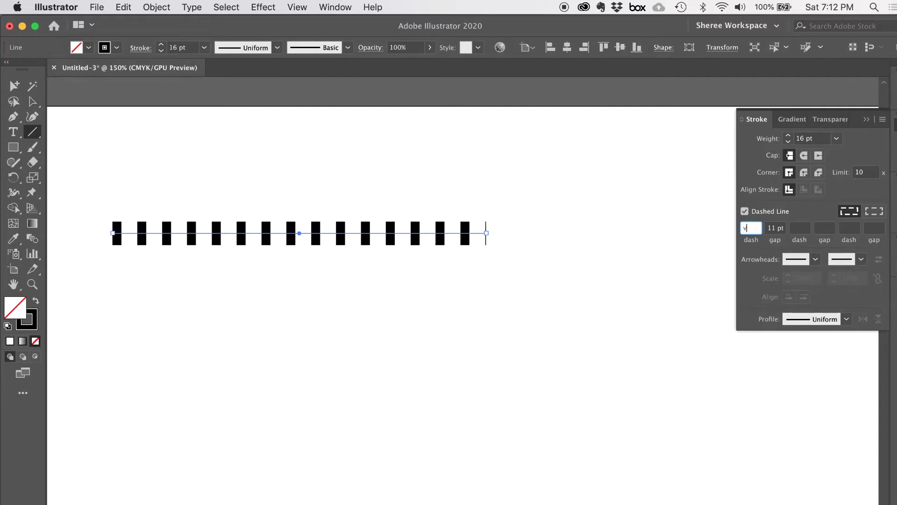
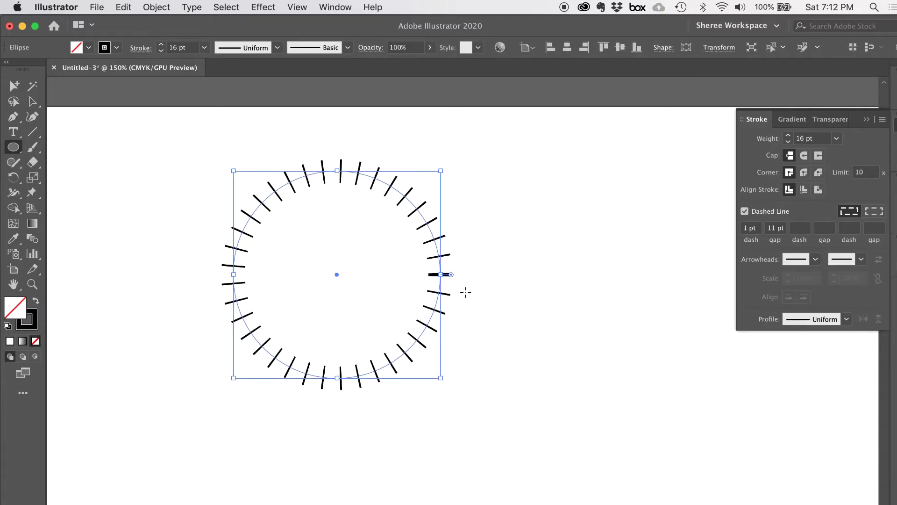
# Step: Copy the dashed circle and paste the duplicate directly in front of it
pyautogui.press('a')
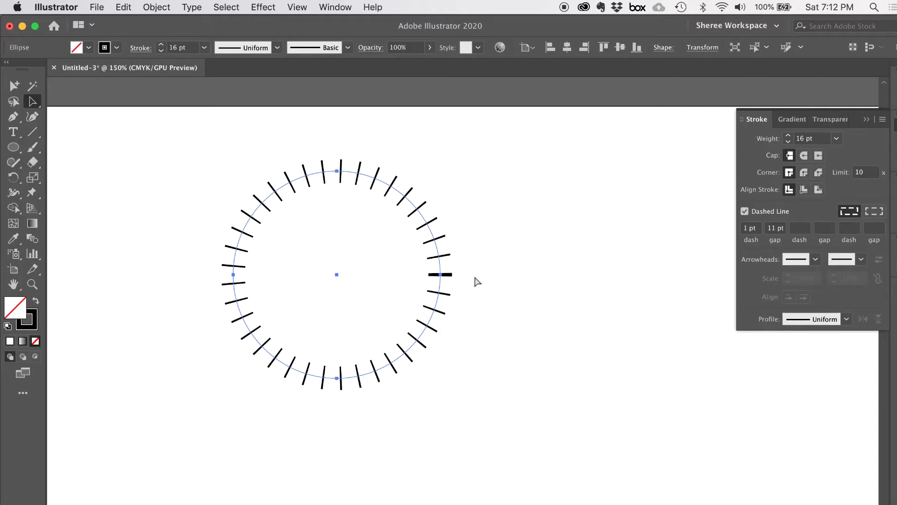
pyautogui.click(124, 8)
pyautogui.click(140, 66)
pyautogui.click(127, 7)
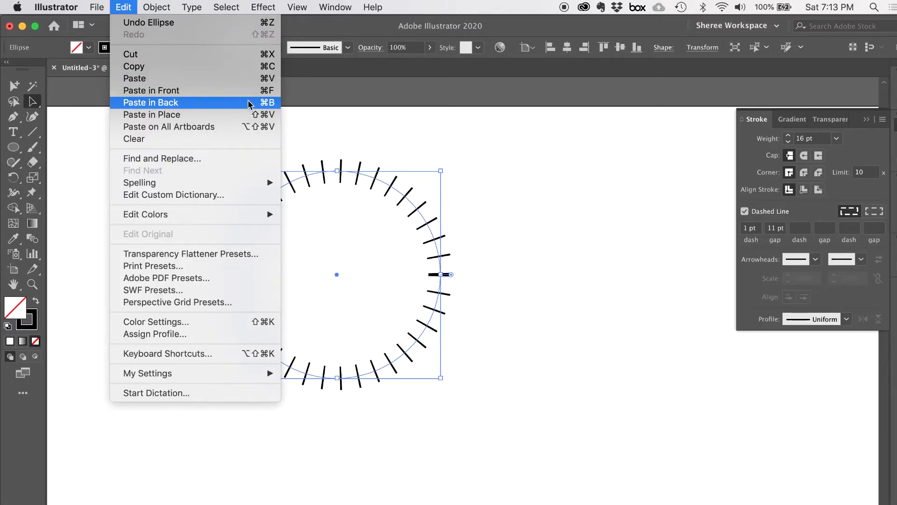
pyautogui.click(276, 95)
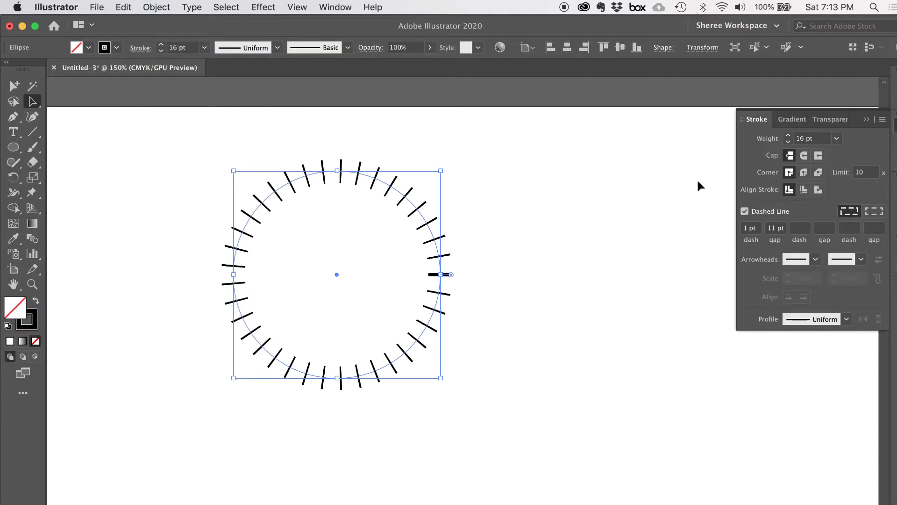
# Step: Give the pasted circle a round cap and reduce its stroke weight to 5 pt
pyautogui.click(804, 156)
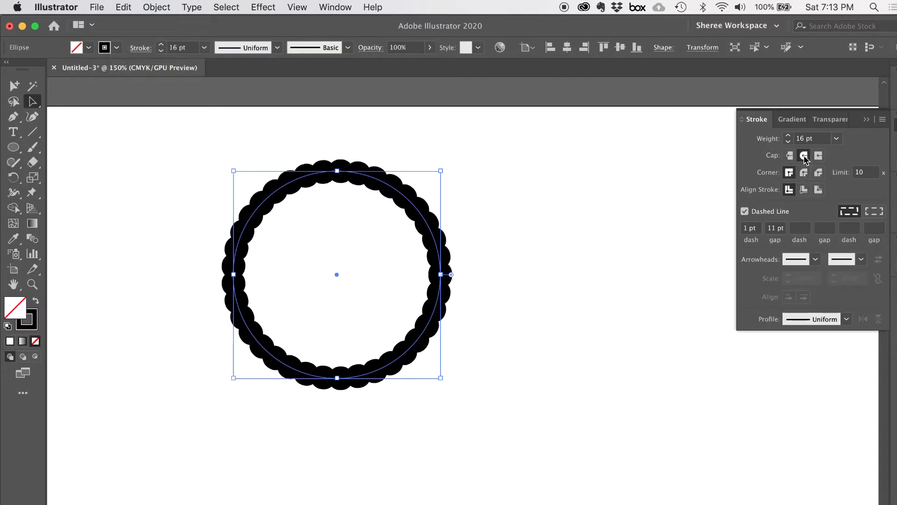
pyautogui.click(789, 142)
pyautogui.click(789, 141)
pyautogui.click(788, 142)
pyautogui.click(789, 141)
pyautogui.click(789, 141)
pyautogui.click(789, 141)
pyautogui.click(789, 142)
pyautogui.click(789, 143)
pyautogui.click(790, 143)
pyautogui.click(789, 143)
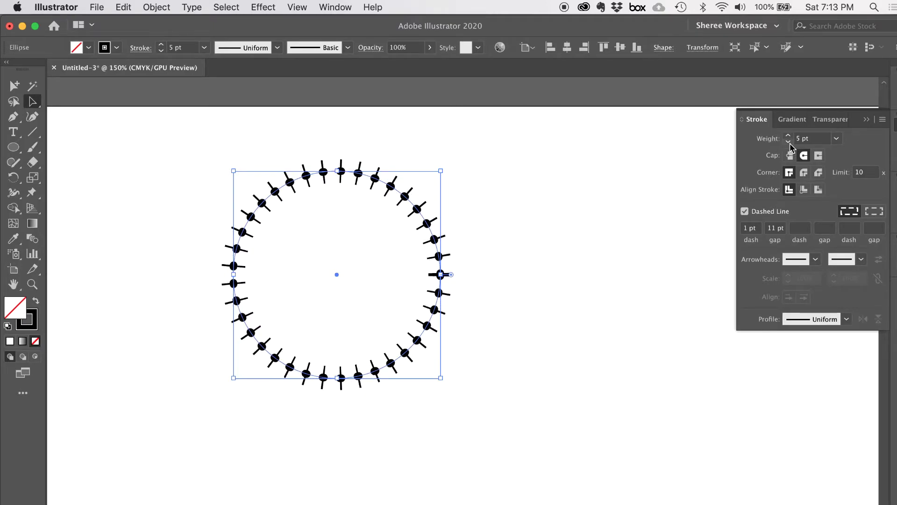
# Step: Set the pasted circle's gap to 9 pt and its dash length to 0 pt
pyautogui.click(777, 230)
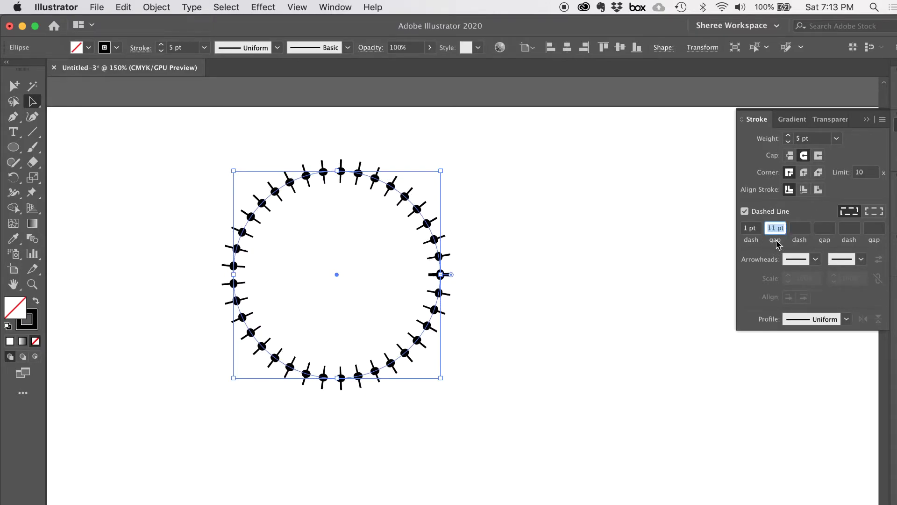
pyautogui.press('Down')
pyautogui.press('Down')
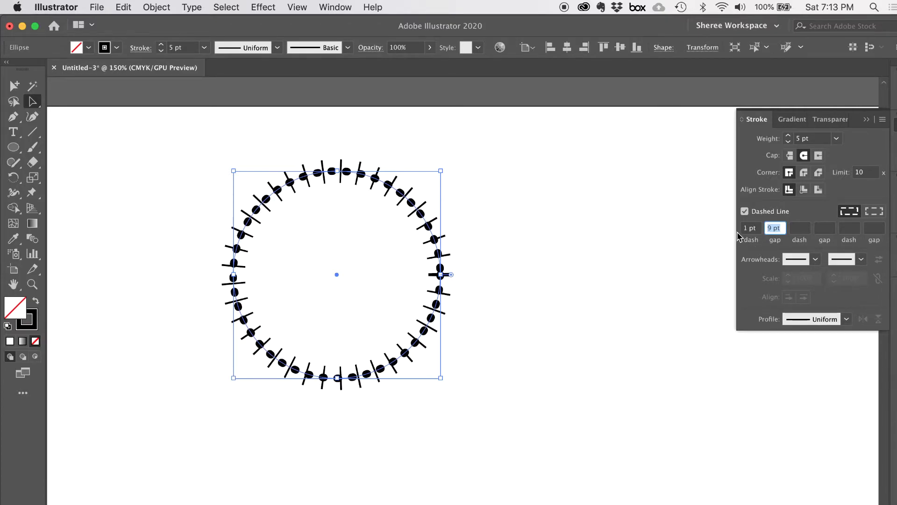
pyautogui.hotkey('shift', 'Tab')
pyautogui.write('0')
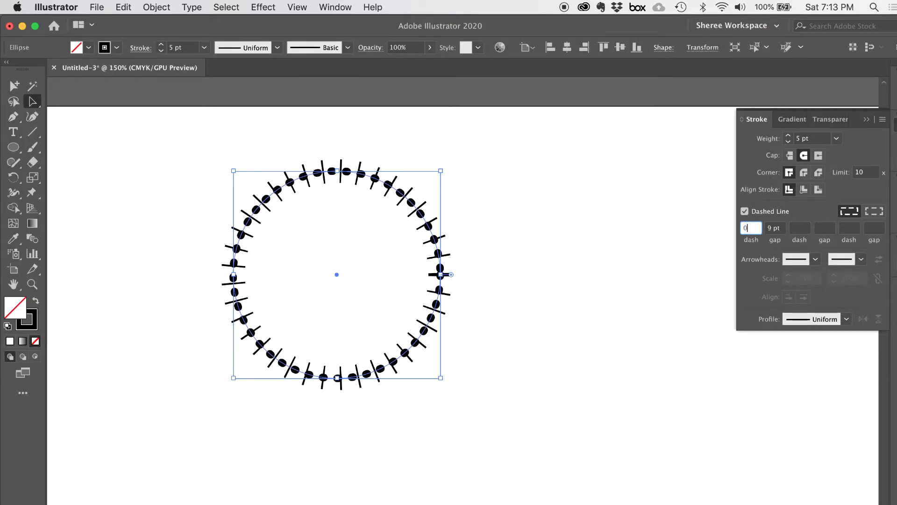
pyautogui.press('Tab')
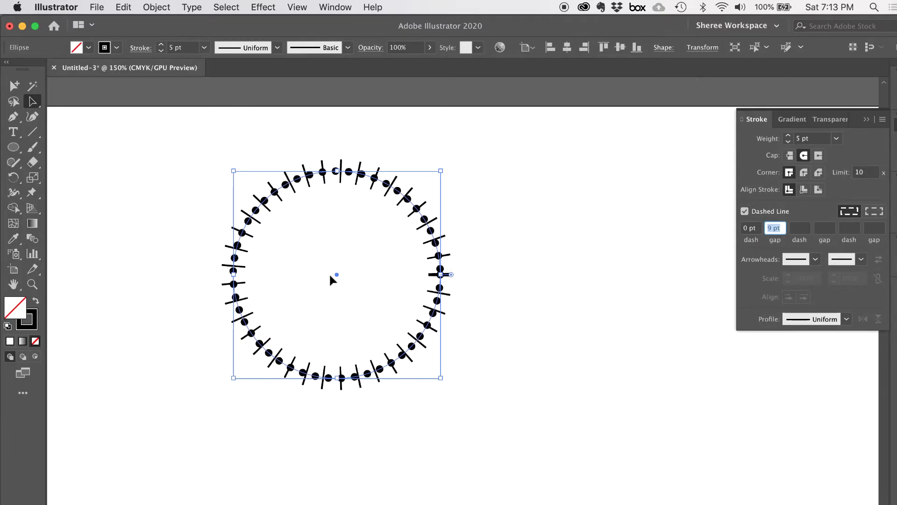
# Step: Align the pasted circle's dots to corners and path ends, and shrink it about its centre to sit inside the ring of ticks
pyautogui.click(879, 213)
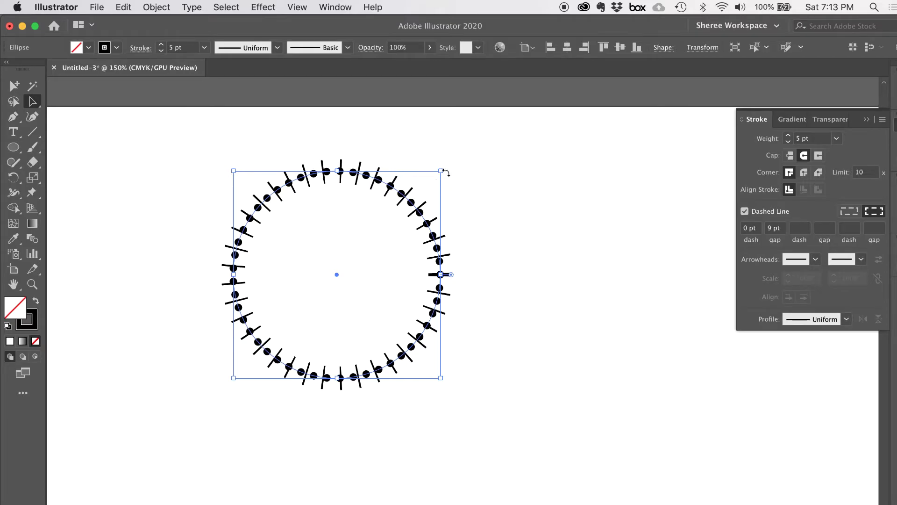
pyautogui.moveTo(443, 169); pyautogui.dragTo(424, 187)
pyautogui.click(496, 177)
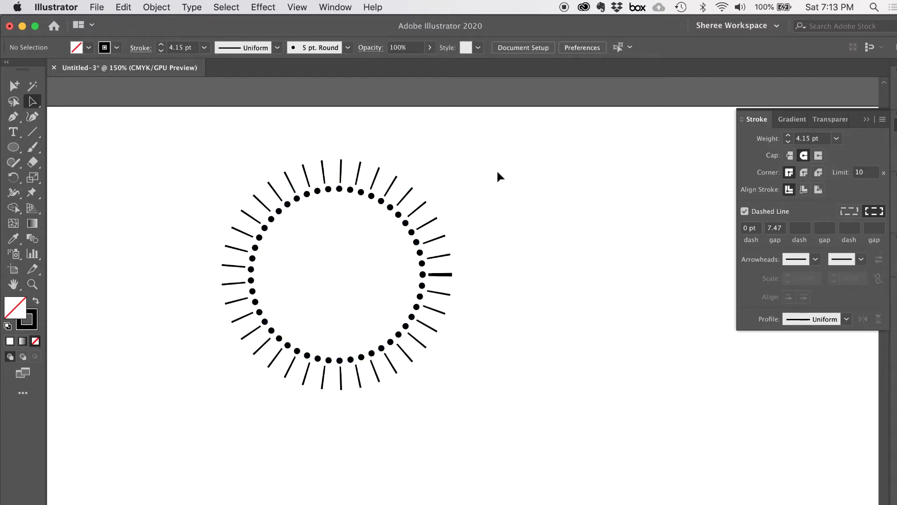
# Step: Copy the inner dotted circle and paste the duplicate directly in front of it
pyautogui.moveTo(422, 248); pyautogui.dragTo(452, 224)
pyautogui.click(421, 250)
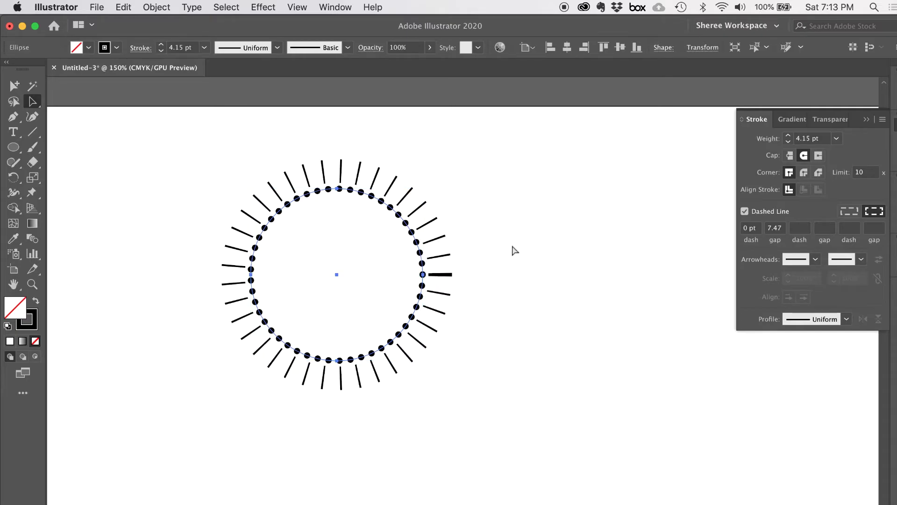
pyautogui.click(124, 7)
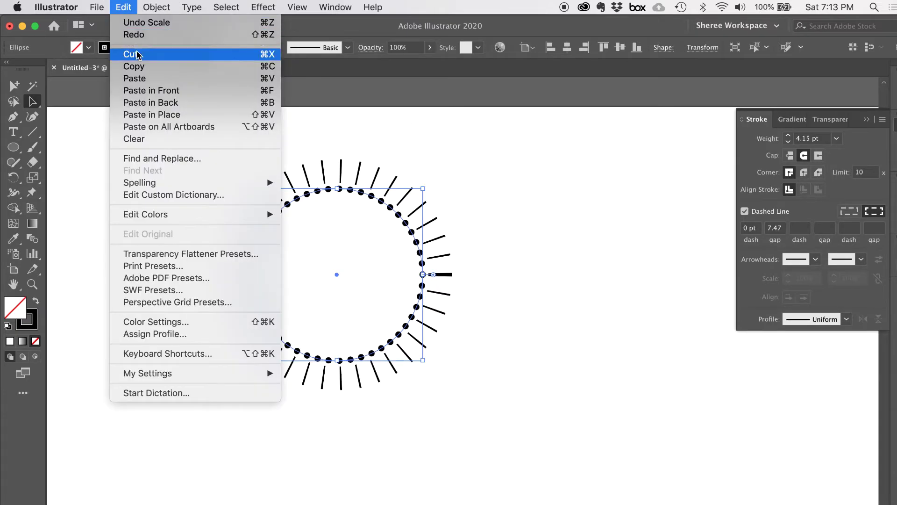
pyautogui.click(140, 70)
pyautogui.click(123, 7)
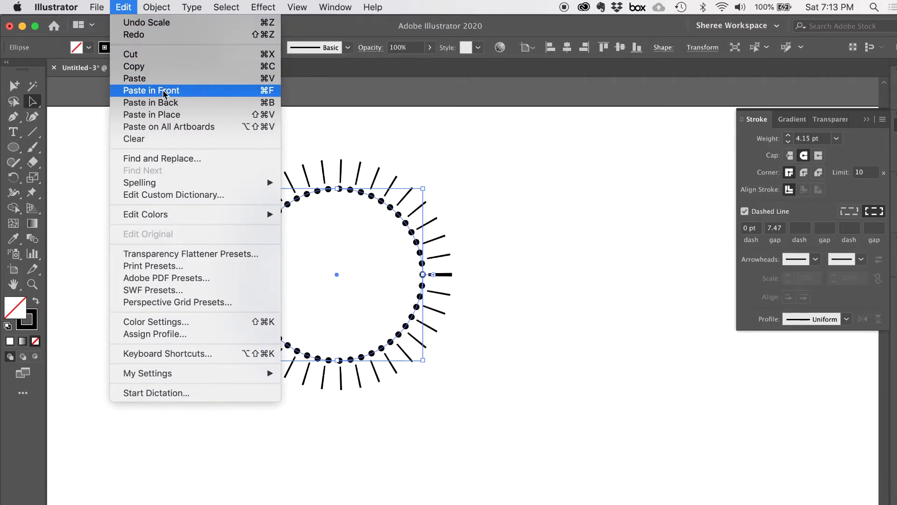
pyautogui.click(219, 90)
# Step: Enlarge the new dotted circle about its centre until it surrounds the ring of ticks, and give it a butt cap
pyautogui.moveTo(424, 189); pyautogui.dragTo(470, 149)
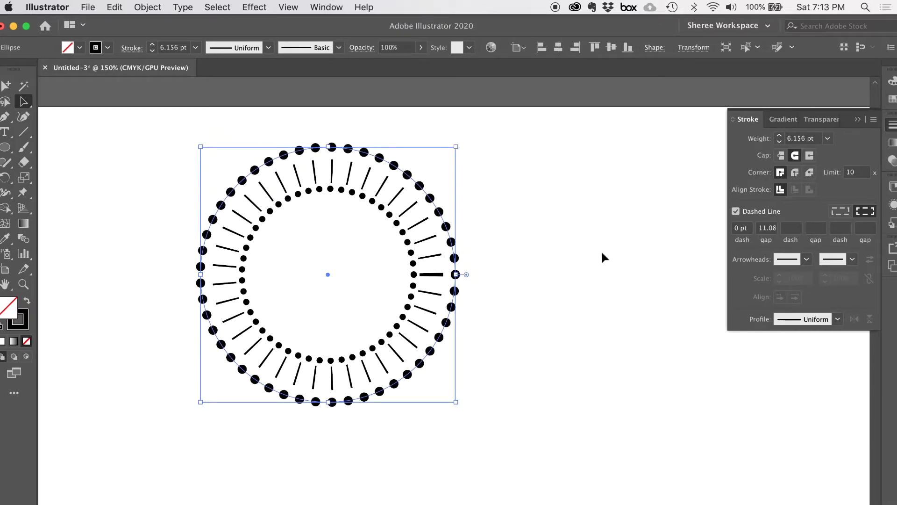
pyautogui.click(782, 156)
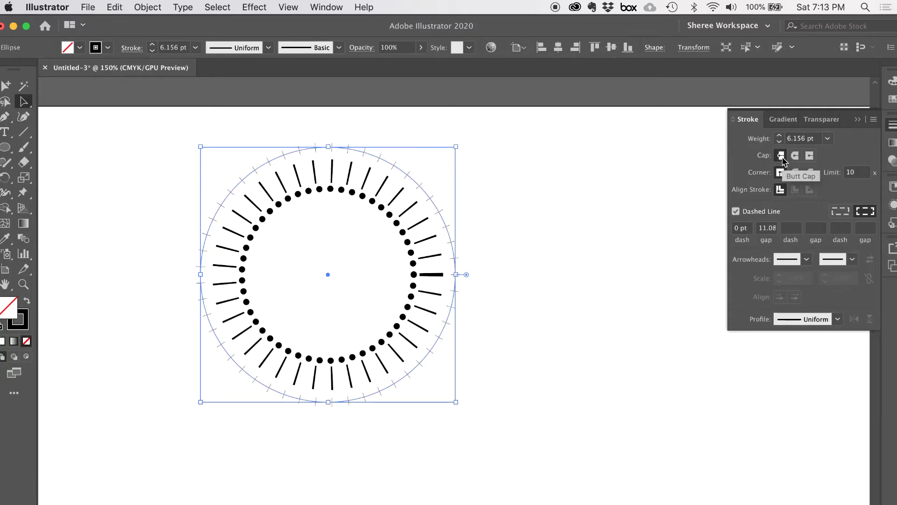
# Step: Set the dash length of the outermost circle to 4 pt and deselect it
pyautogui.click(747, 232)
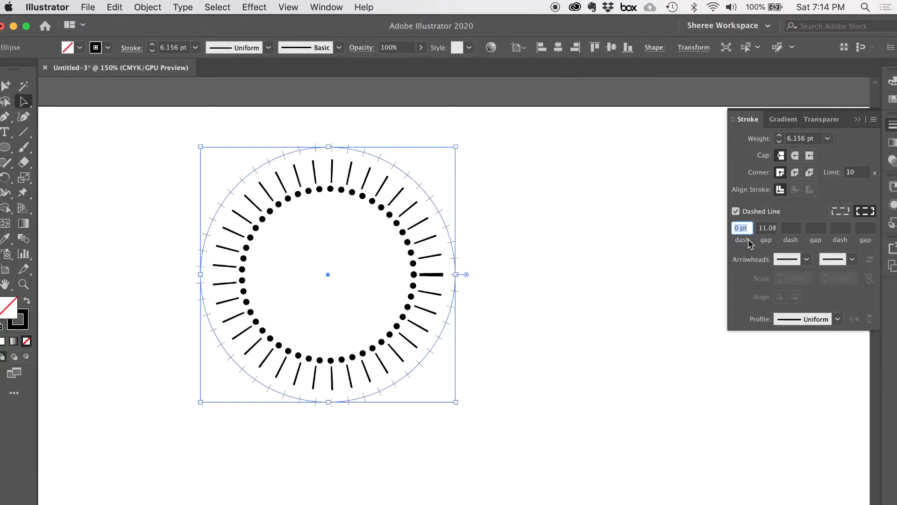
pyautogui.write('3')
pyautogui.press('Return')
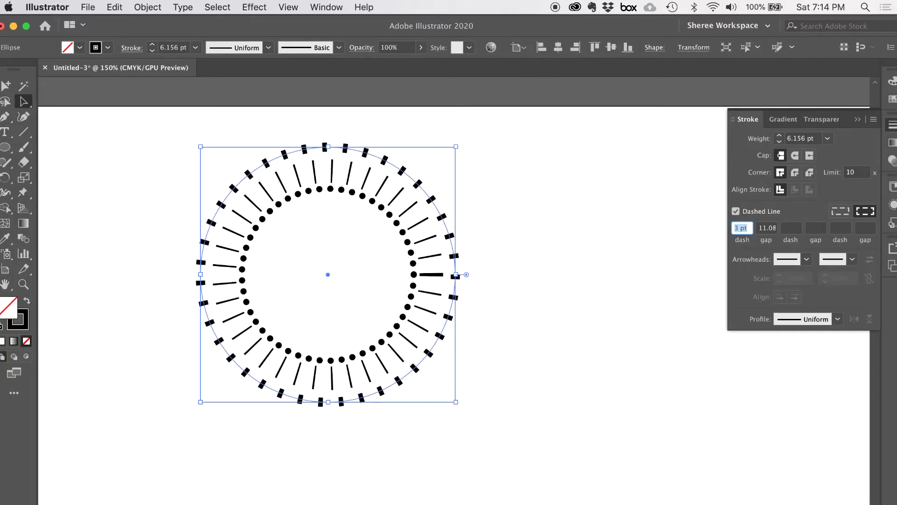
pyautogui.press('Up')
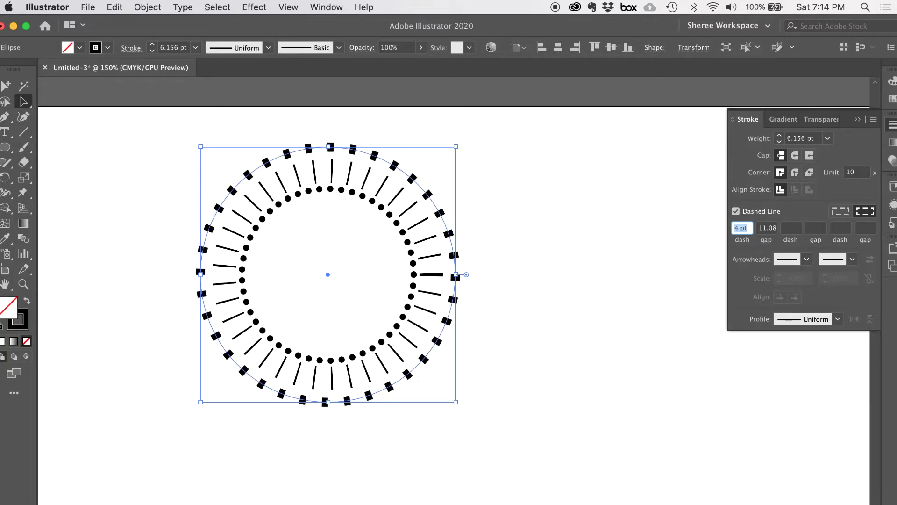
pyautogui.click(538, 271)
# Step: Draw a five-pointed star beside the concentric ring pattern
pyautogui.press('l')
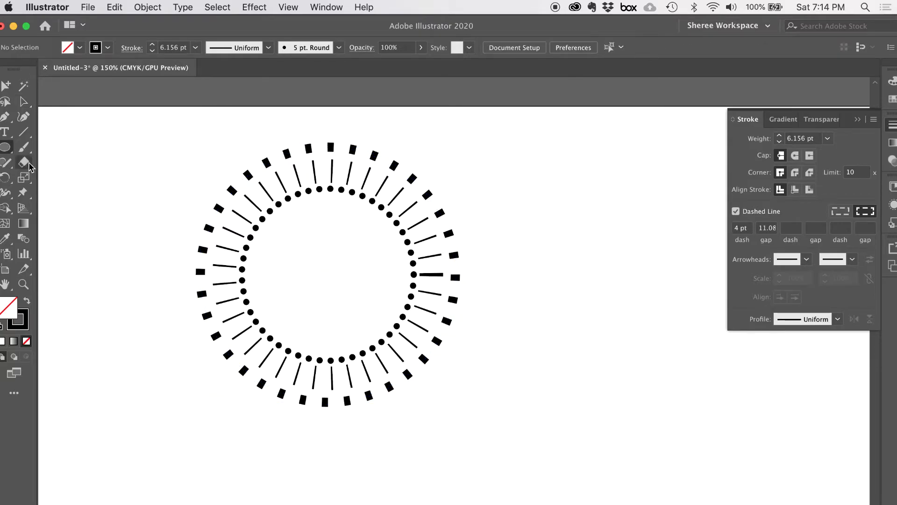
pyautogui.click(6, 147)
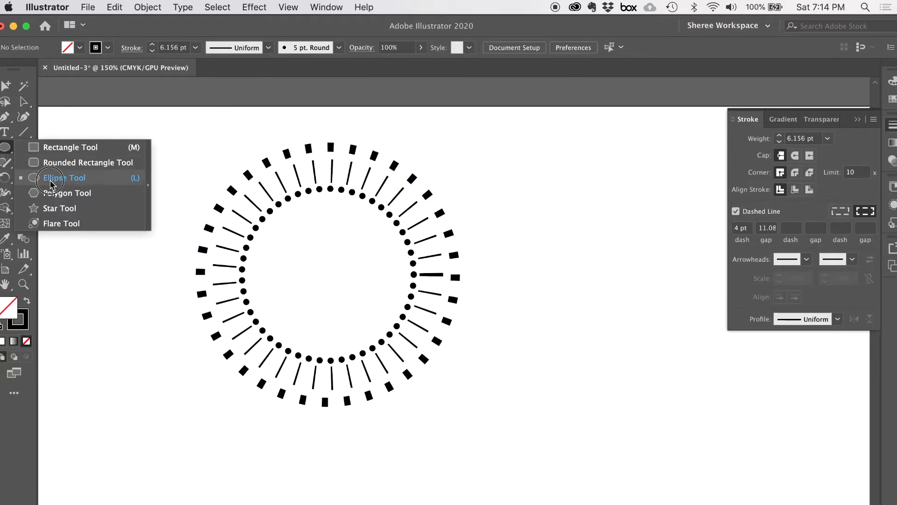
pyautogui.click(59, 208)
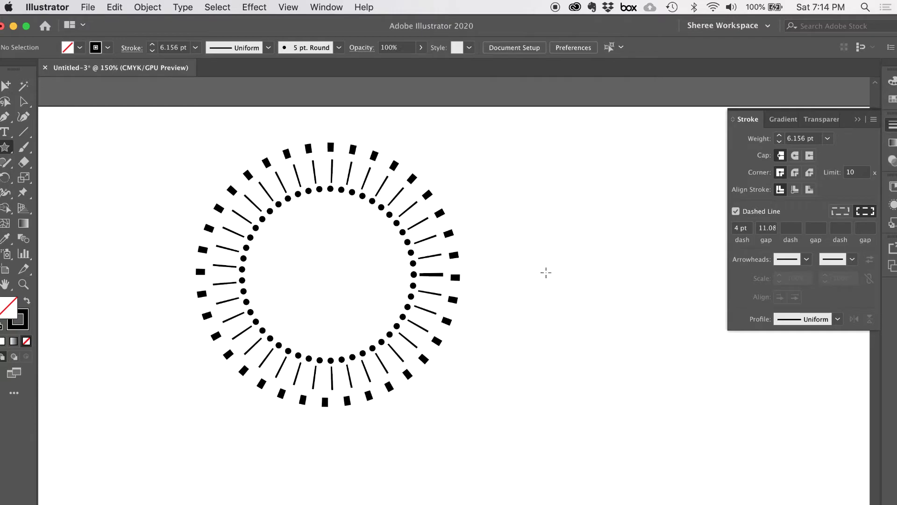
pyautogui.moveTo(555, 293)
pyautogui.mouseDown()
pyautogui.moveTo(573, 306)
pyautogui.moveTo(583, 342)
pyautogui.moveTo(590, 310)
pyautogui.moveTo(586, 335)
pyautogui.moveTo(583, 323)
pyautogui.moveTo(611, 349)
pyautogui.moveTo(591, 323)
pyautogui.moveTo(601, 344)
pyautogui.moveTo(598, 332)
pyautogui.mouseUp()
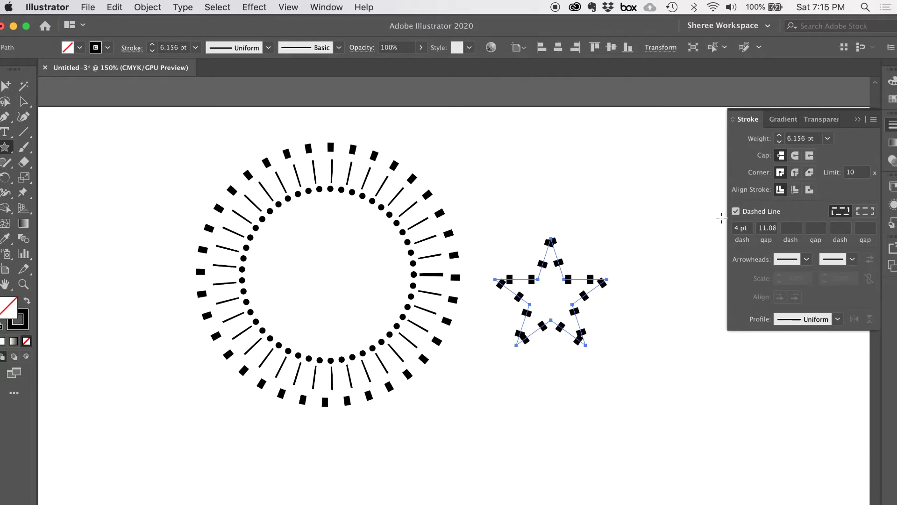
# Step: Give the star a solid 0.75 pt stroke and swap its fill and stroke colours
pyautogui.click(736, 211)
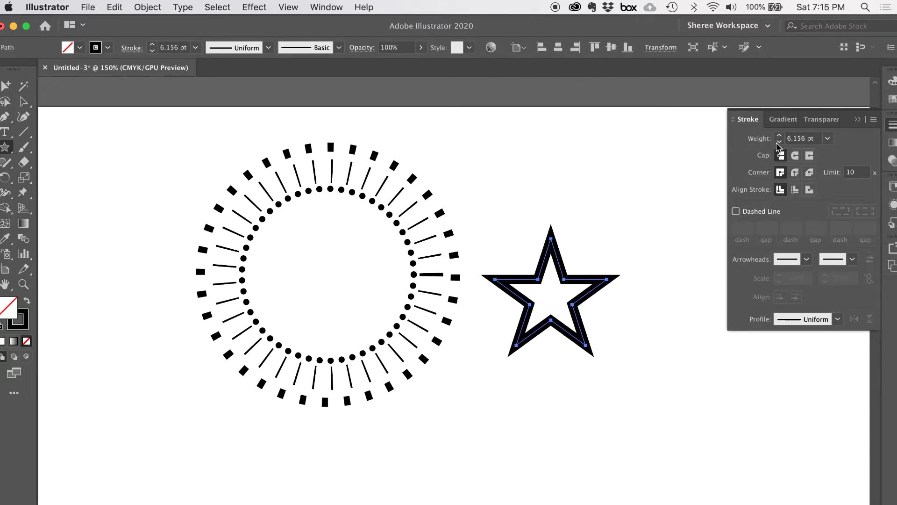
pyautogui.click(779, 143)
pyautogui.click(780, 142)
pyautogui.click(779, 142)
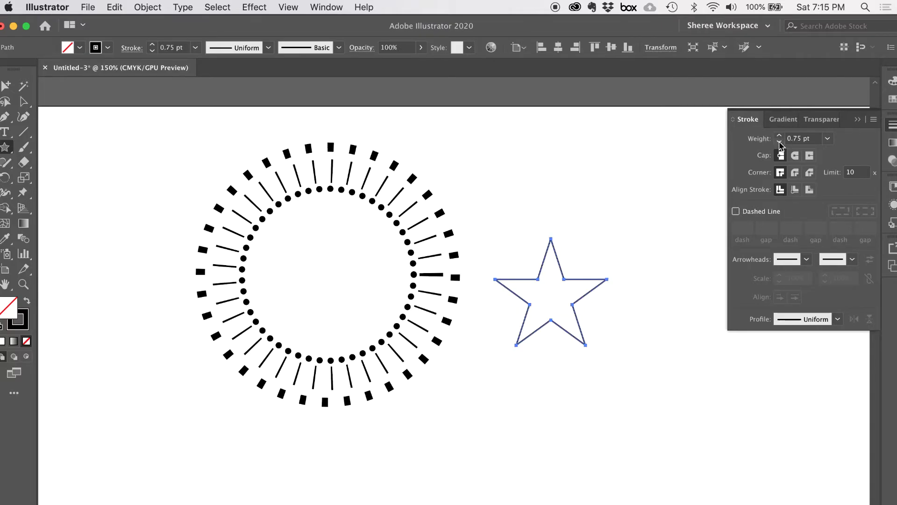
pyautogui.click(27, 303)
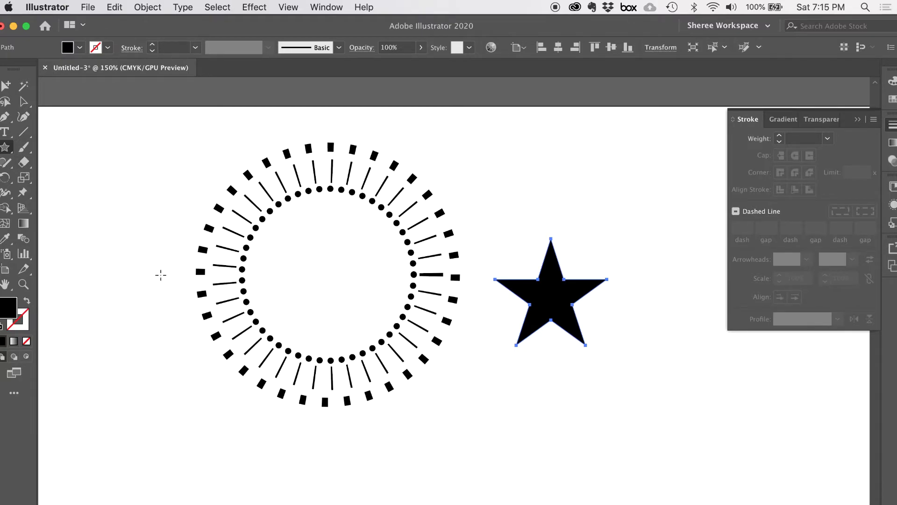
# Step: Draw a small black 14-pointed star with shallow points at the centre of the concentric rings, adjusting the number of points while drawing
pyautogui.moveTo(527, 423); pyautogui.dragTo(563, 432)
pyautogui.press('Down')
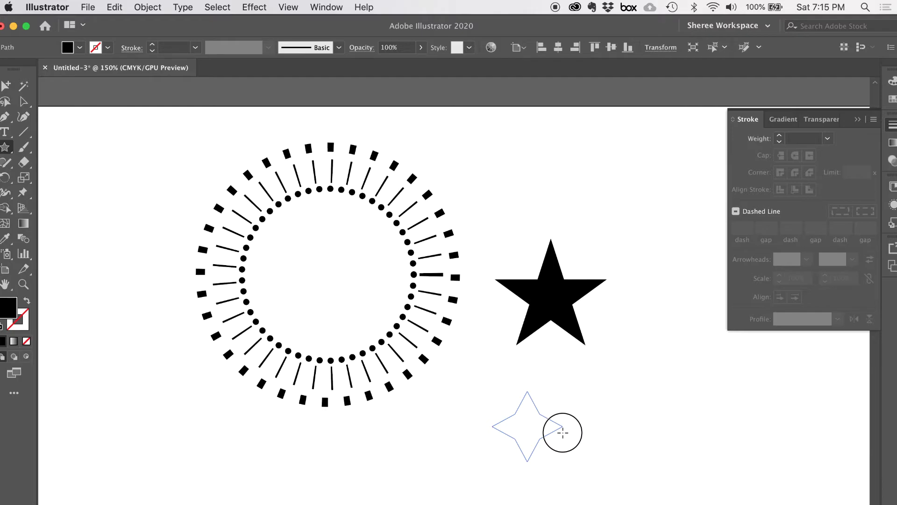
pyautogui.moveTo(562, 432); pyautogui.dragTo(563, 431)
pyautogui.press('Up')
pyautogui.press('Up')
pyautogui.press('Up')
pyautogui.press('Up')
pyautogui.press('Up')
pyautogui.press('Up')
pyautogui.moveTo(562, 432); pyautogui.dragTo(336, 276)
pyautogui.press('Up')
pyautogui.press('Up')
pyautogui.press('Up')
pyautogui.press('Up')
pyautogui.press('Up')
pyautogui.press('Up')
pyautogui.press('Up')
pyautogui.press('Up')
pyautogui.press('Up')
pyautogui.press('Up')
pyautogui.press('Down')
pyautogui.press('Down')
pyautogui.press('Down')
pyautogui.press('Down')
pyautogui.press('Down')
pyautogui.press('Down')
pyautogui.press('Down')
pyautogui.press('Down')
pyautogui.press('Down')
pyautogui.press('Down')
pyautogui.press('Down')
pyautogui.press('Down')
pyautogui.press('Down')
pyautogui.press('Down')
pyautogui.press('Down')
pyautogui.press('Down')
pyautogui.press('Down')
pyautogui.press('Up')
pyautogui.press('Up')
pyautogui.press('Up')
pyautogui.press('Up')
pyautogui.press('Up')
pyautogui.press('Up')
pyautogui.press('Up')
pyautogui.press('Up')
pyautogui.press('Up')
pyautogui.press('Up')
pyautogui.press('Up')
pyautogui.press('Up')
pyautogui.press('Up')
pyautogui.press('Up')
pyautogui.press('Up')
pyautogui.press('Up')
pyautogui.press('Up')
# Step: Centre the small 14-pointed star and the rings on each other horizontally and vertically, aligning to the selection
pyautogui.press('v')
pyautogui.moveTo(181, 173); pyautogui.dragTo(343, 277)
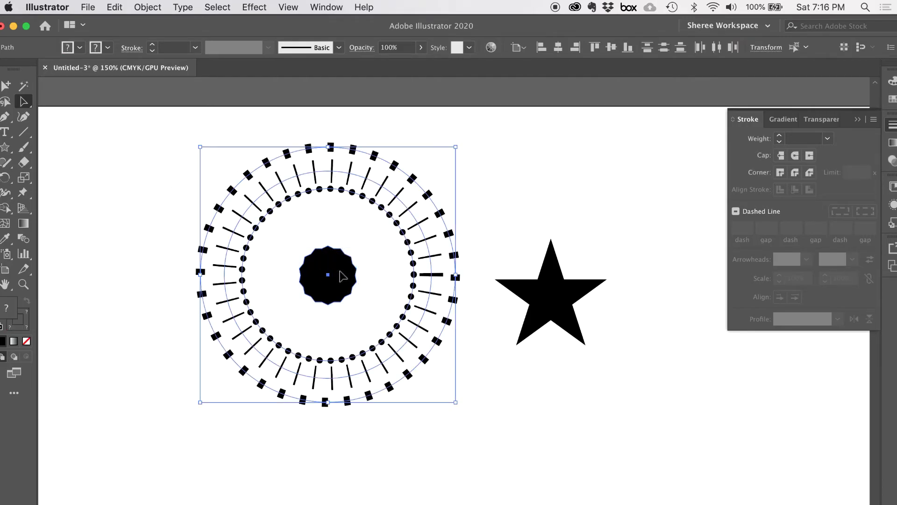
pyautogui.click(519, 47)
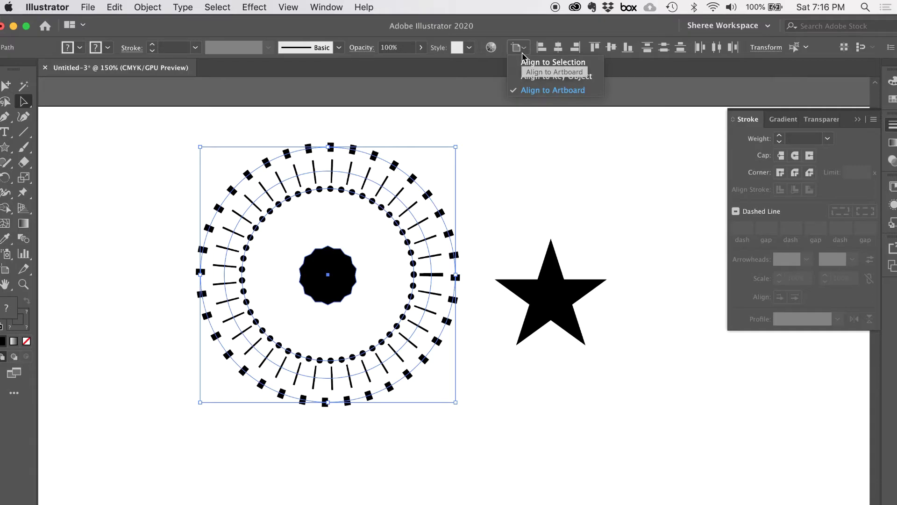
pyautogui.click(541, 65)
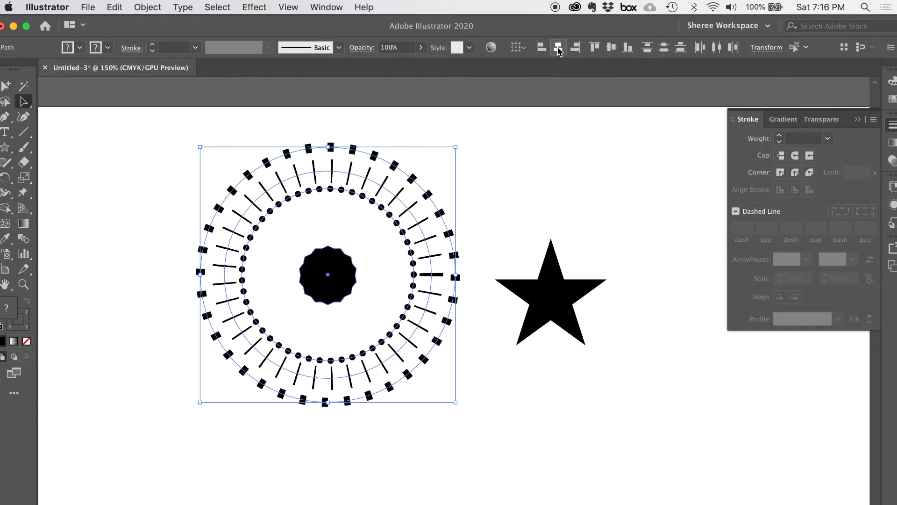
pyautogui.click(612, 47)
pyautogui.click(531, 158)
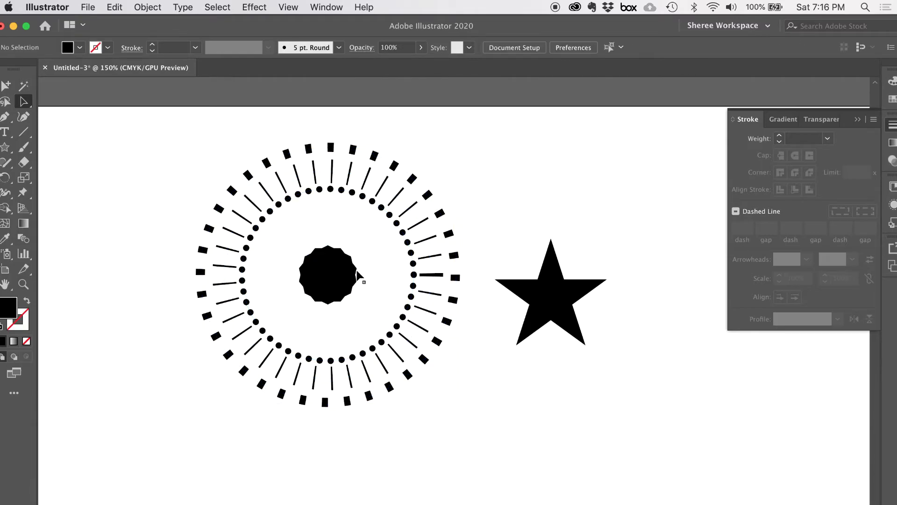
# Step: Enlarge the 14-pointed star about its centre until it surrounds all the rings, and send it to the back
pyautogui.click(349, 283)
pyautogui.moveTo(358, 245); pyautogui.dragTo(511, 126)
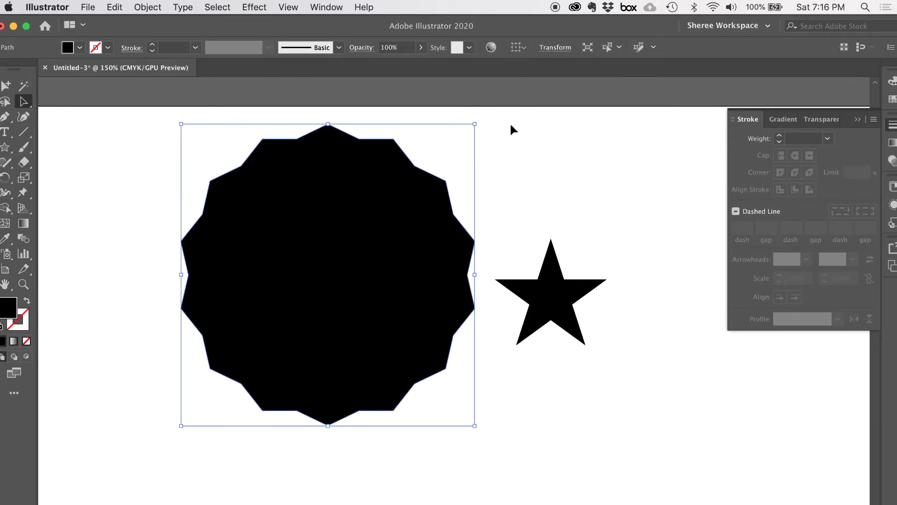
pyautogui.click(134, 7)
pyautogui.moveTo(145, 38)
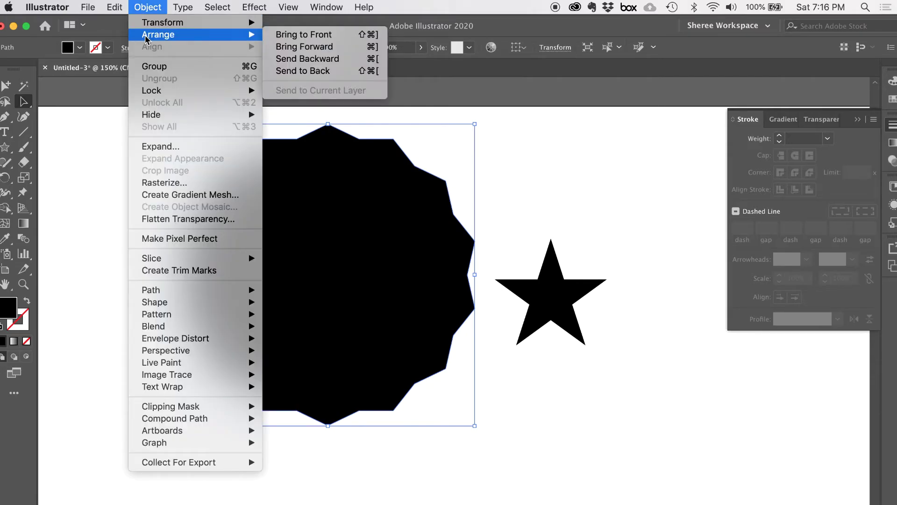
pyautogui.click(159, 6)
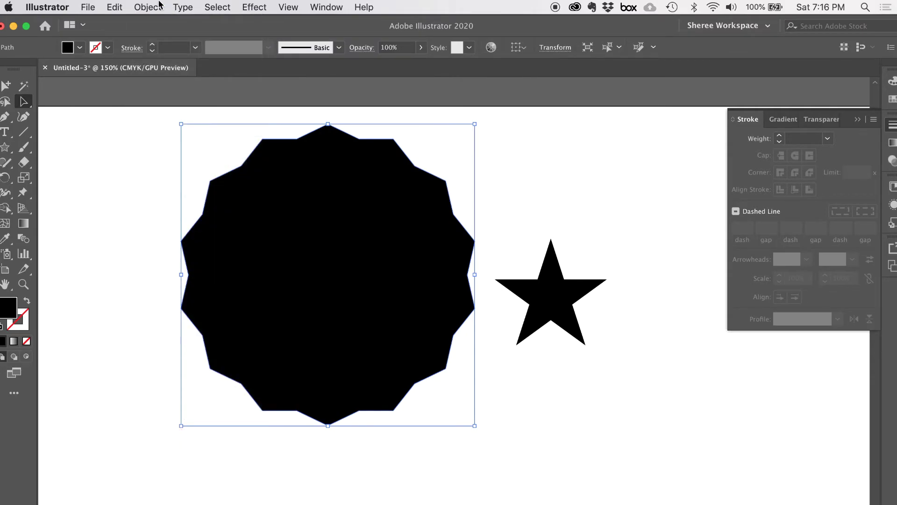
# Step: Lock the large black star and give the three dashed rings a white stroke
pyautogui.click(147, 7)
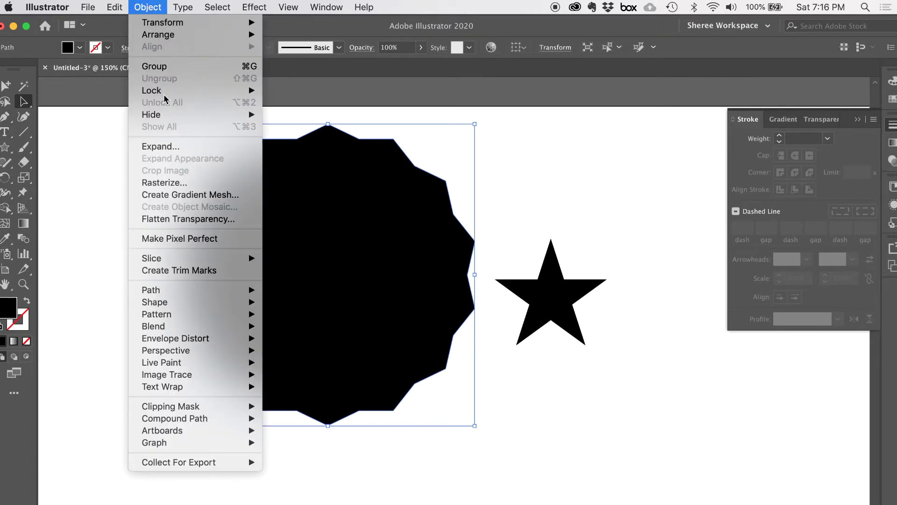
pyautogui.moveTo(167, 91)
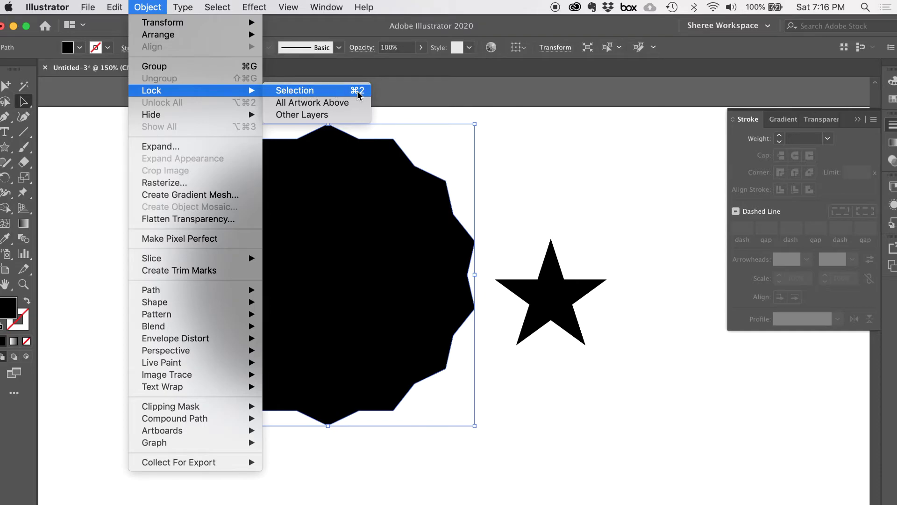
pyautogui.moveTo(201, 137); pyautogui.dragTo(309, 187)
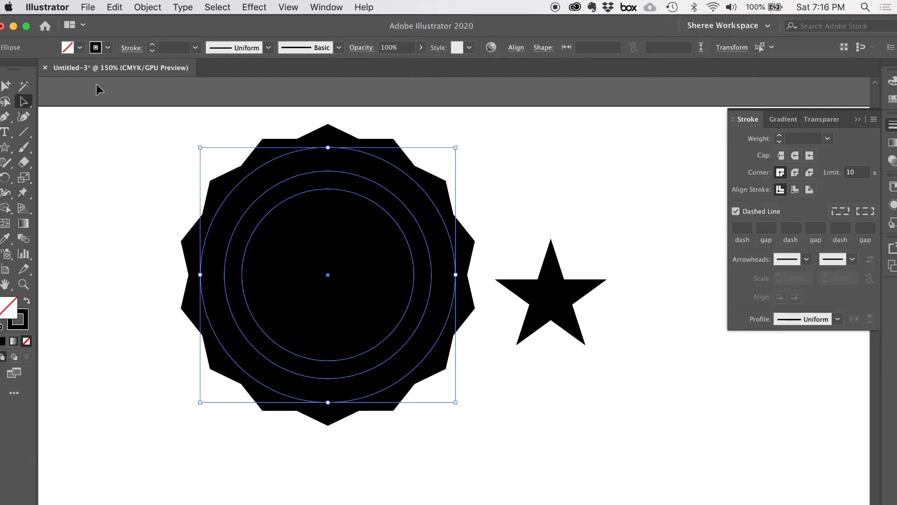
pyautogui.click(108, 47)
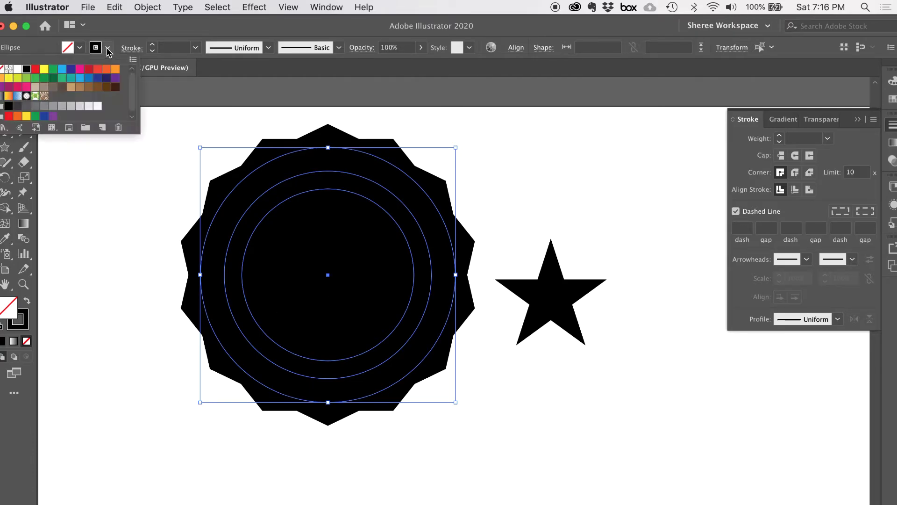
pyautogui.click(18, 69)
pyautogui.click(107, 180)
pyautogui.click(107, 176)
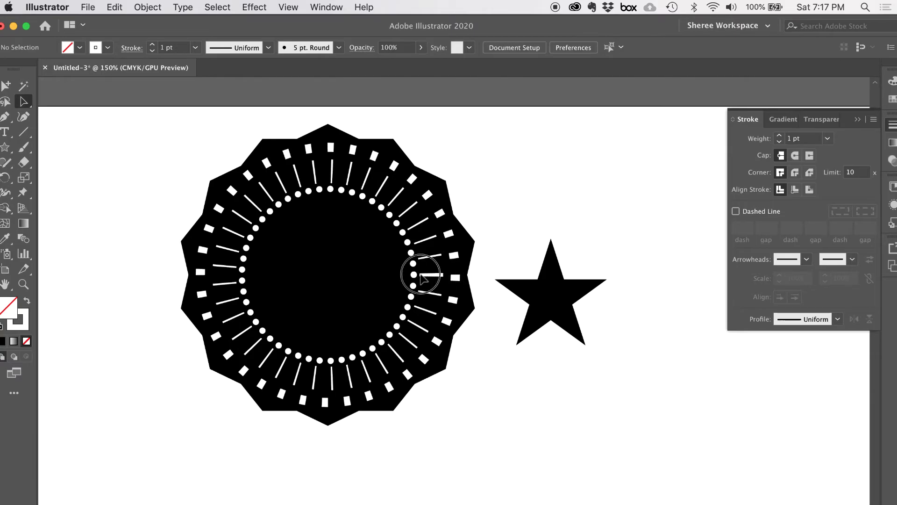
# Step: Align the dashes of the white rings to corners and path ends, adjusting their lengths to fit
pyautogui.moveTo(480, 207); pyautogui.dragTo(437, 261)
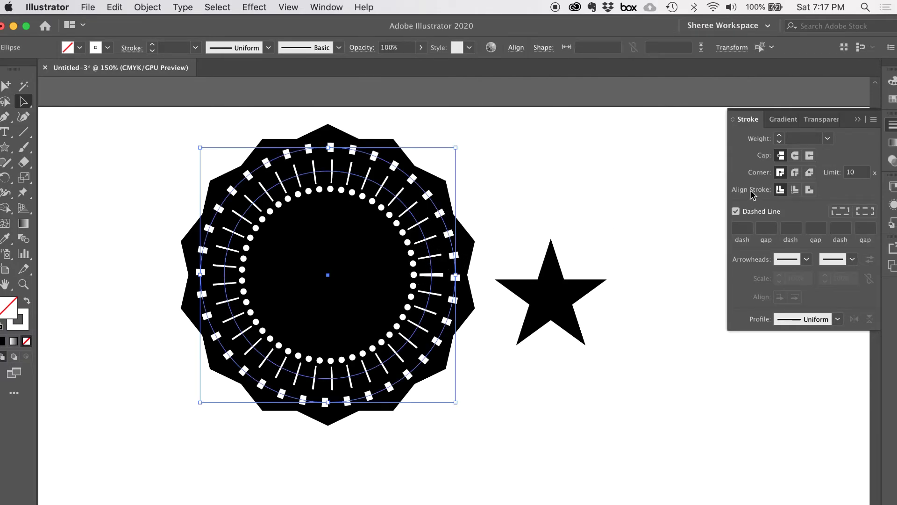
pyautogui.click(865, 214)
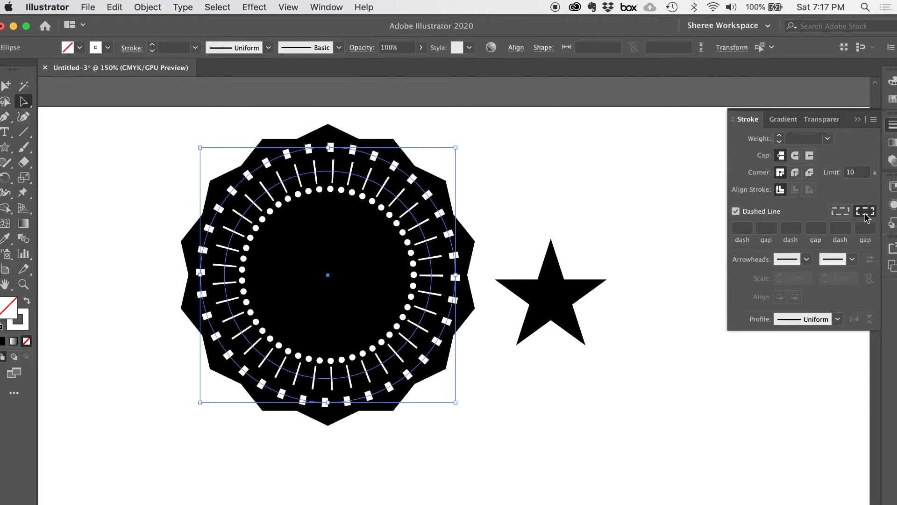
pyautogui.moveTo(512, 186); pyautogui.dragTo(388, 277)
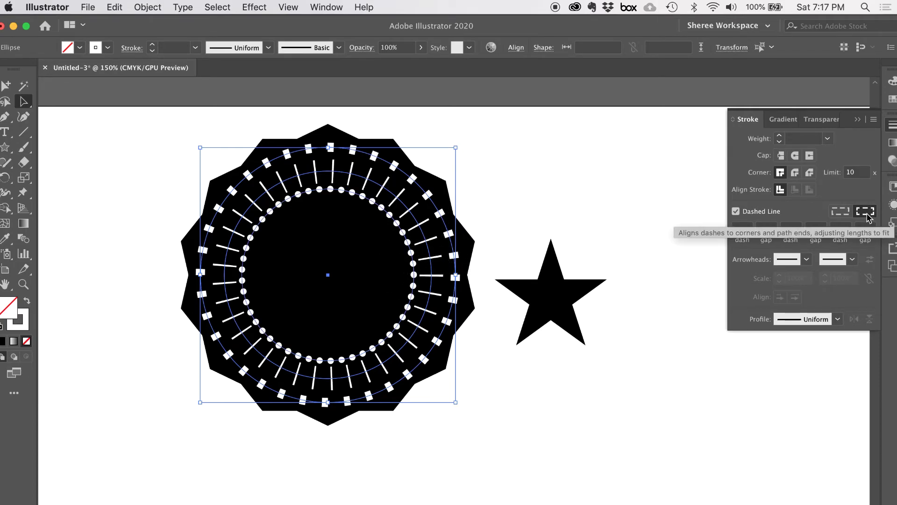
pyautogui.click(566, 220)
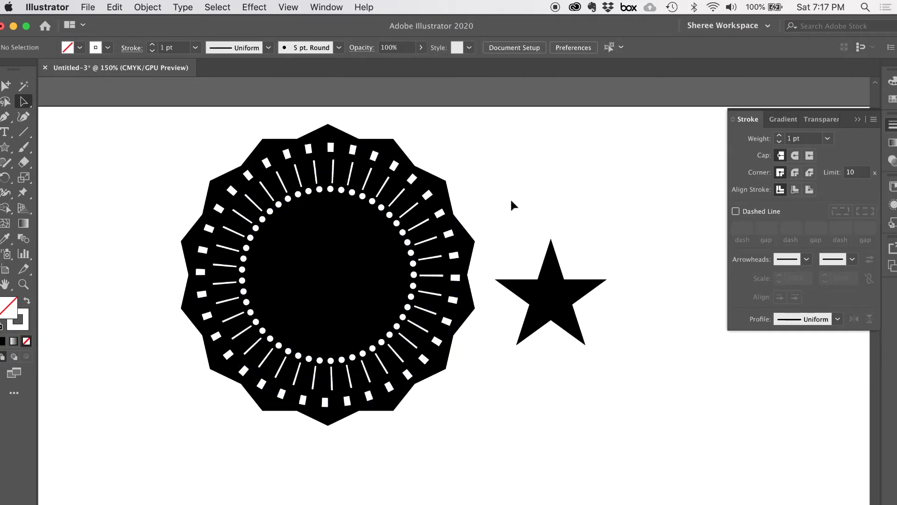
# Step: Delete the white rings, the five-pointed star and the large 14-pointed star from the artboard
pyautogui.moveTo(587, 184); pyautogui.dragTo(349, 417)
pyautogui.press('Delete')
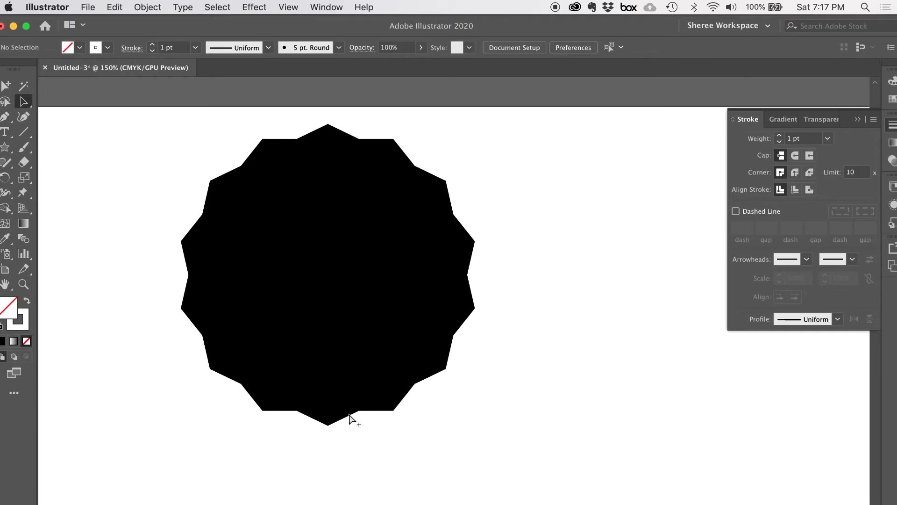
pyautogui.click(350, 416)
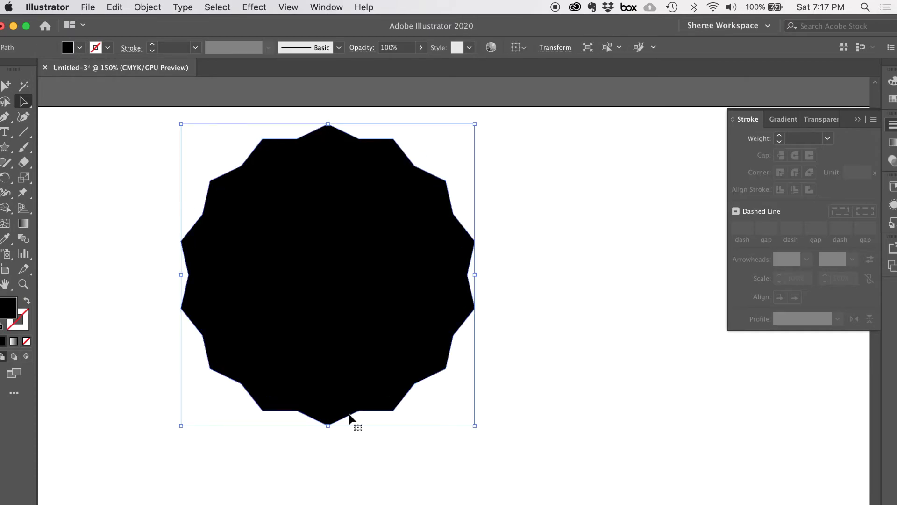
pyautogui.press('Delete')
# Step: Create placeholder point text on the empty artboard and set it to uppercase Helvetica Bold
pyautogui.click(7, 133)
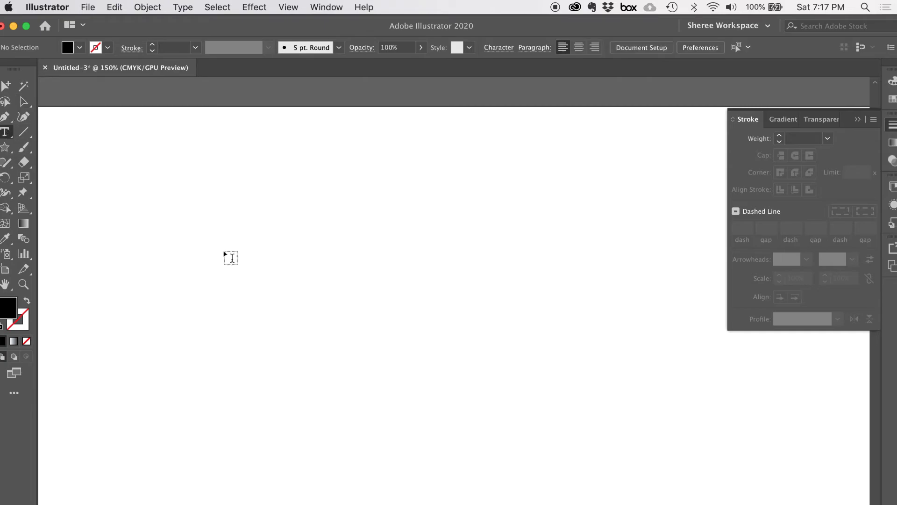
pyautogui.click(244, 271)
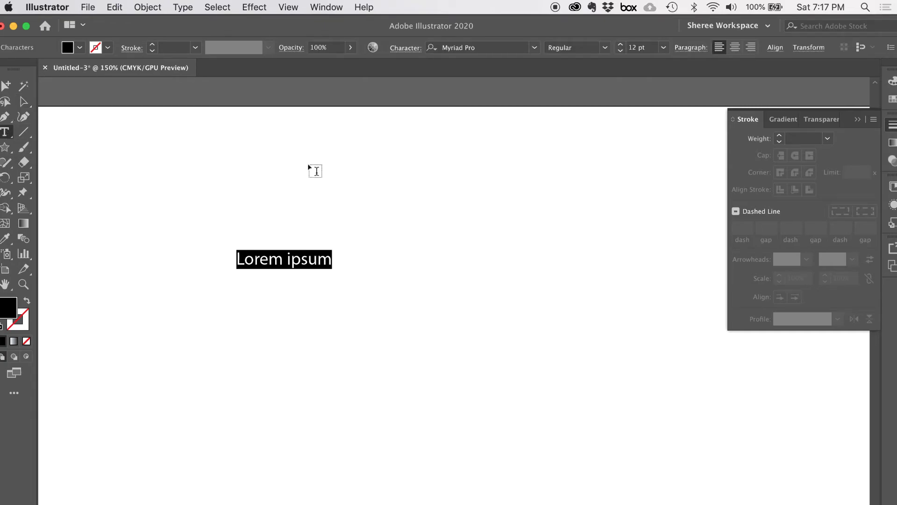
pyautogui.click(182, 8)
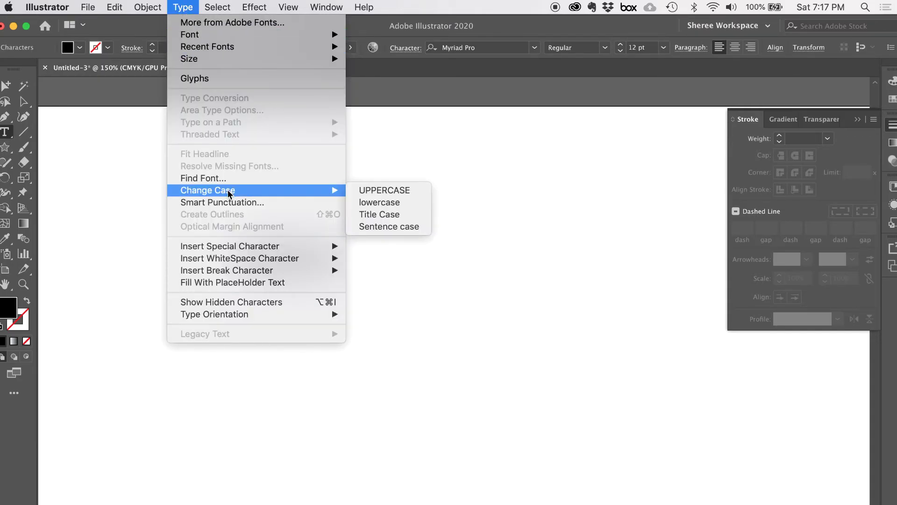
pyautogui.click(363, 188)
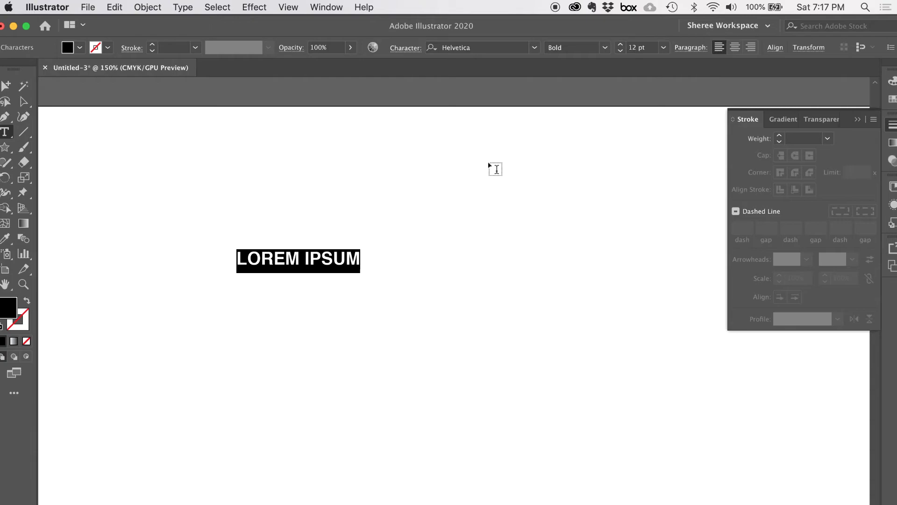
# Step: Replace the placeholder text with HUNGRY and enlarge it to about three times its size
pyautogui.write('HUNGRY')
pyautogui.press('Escape')
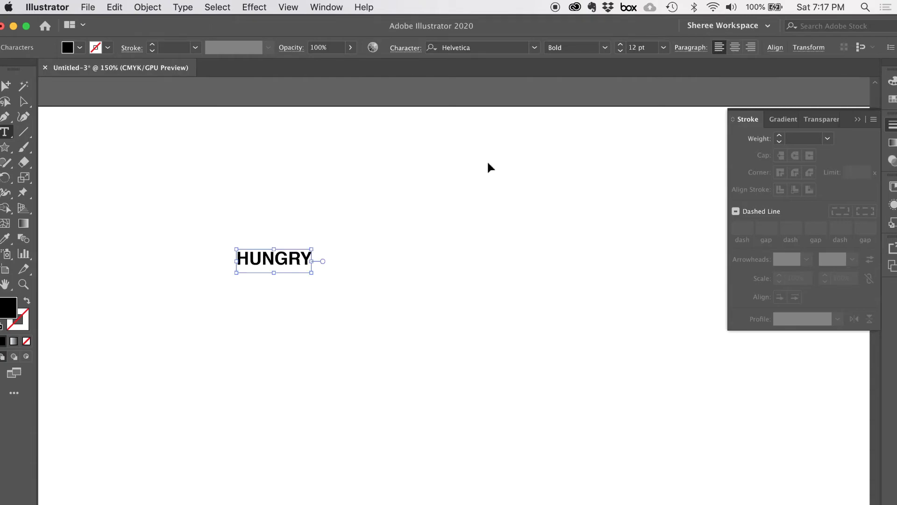
pyautogui.moveTo(312, 273); pyautogui.dragTo(486, 308)
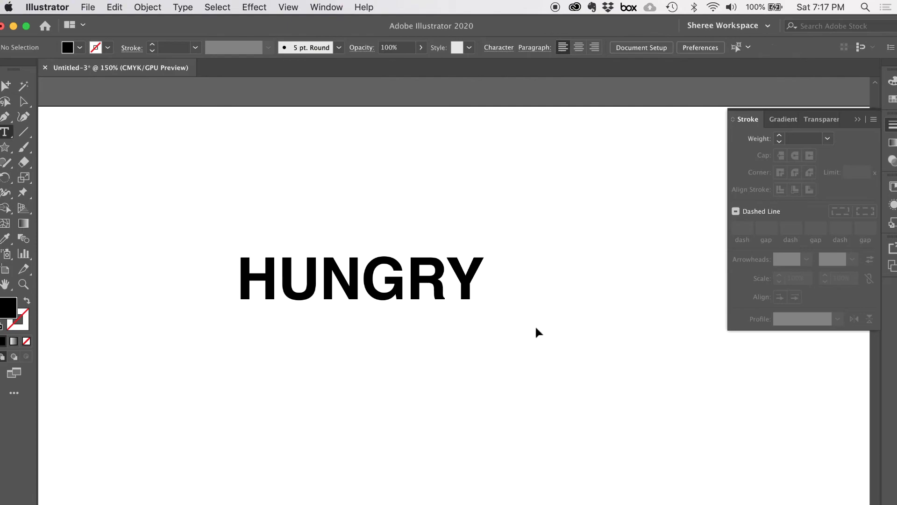
# Step: Tighten the tracking of the whole word HUNGRY and centre-align the text
pyautogui.click(441, 290)
pyautogui.doubleClick(442, 290)
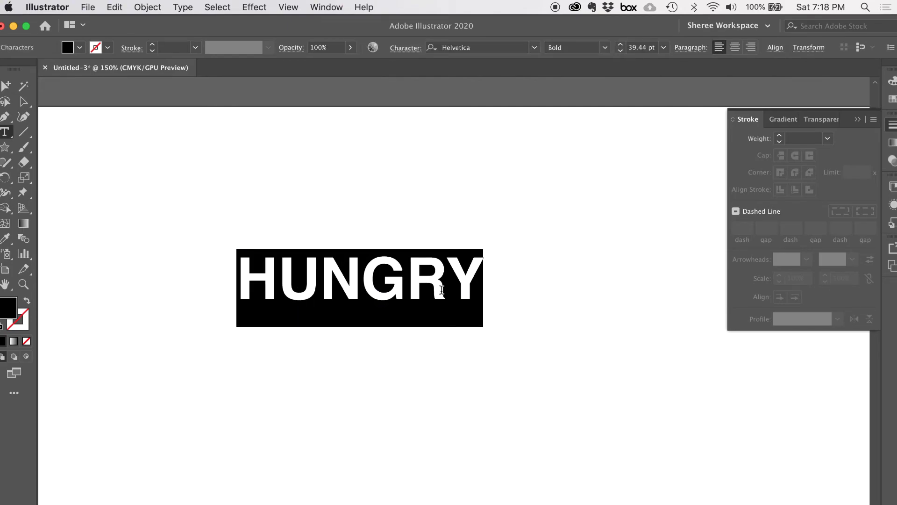
pyautogui.hotkey('alt', 'Left')
pyautogui.hotkey('alt', 'Left')
pyautogui.hotkey('alt', 'Left')
pyautogui.hotkey('alt', 'Left')
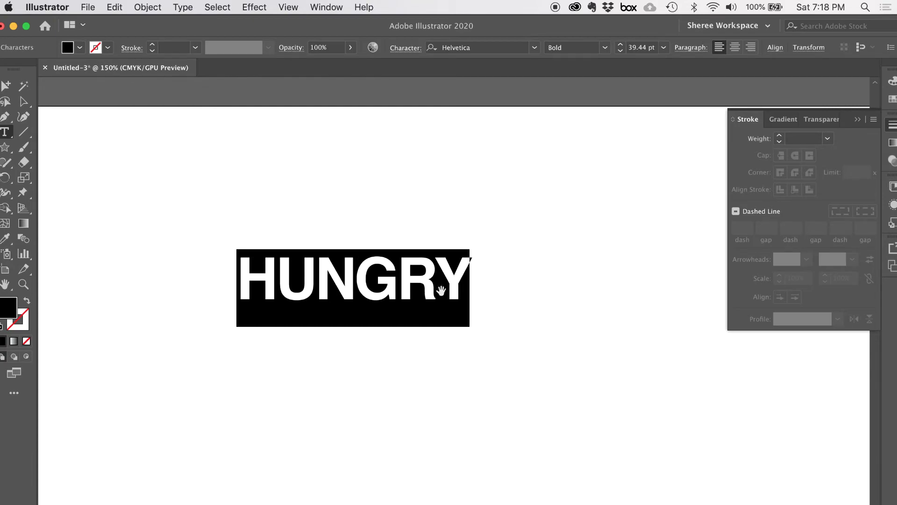
pyautogui.press('super+shift+c')
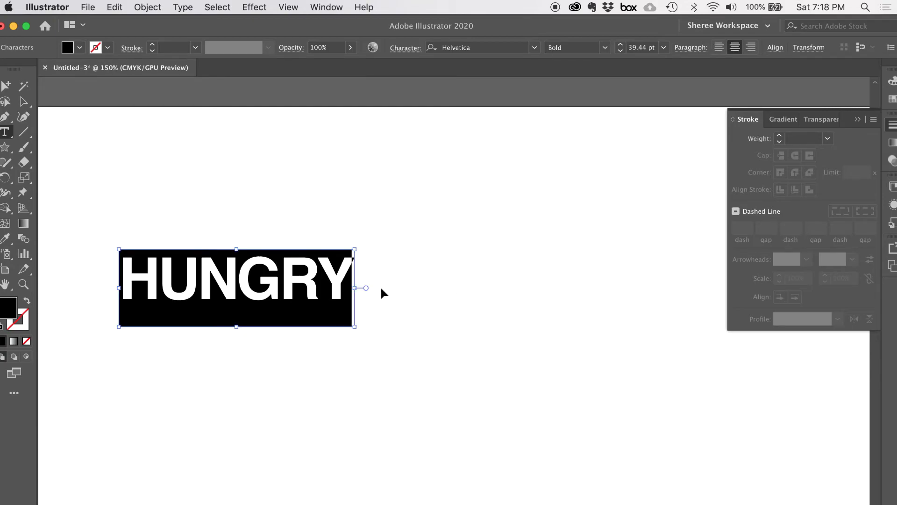
# Step: Move HUNGRY back toward the middle of the artboard and tighten its letter spacing slightly more
pyautogui.moveTo(336, 291); pyautogui.dragTo(516, 344)
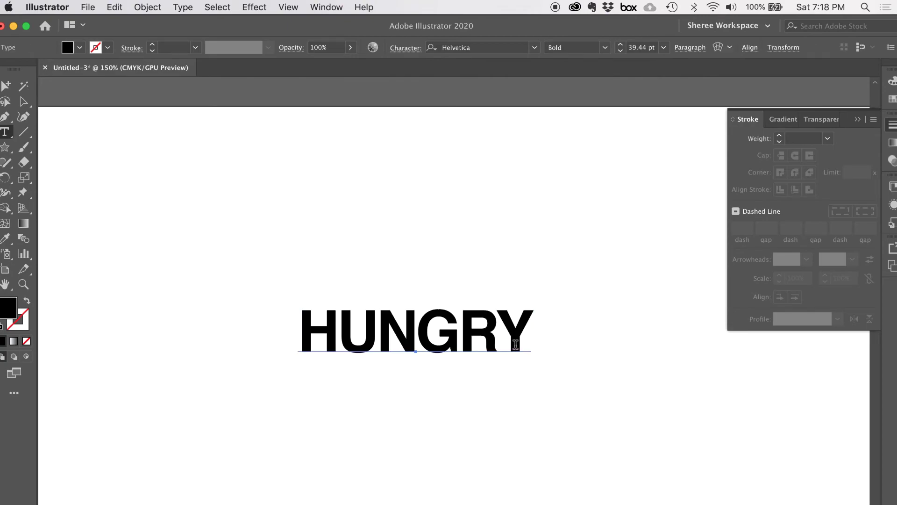
pyautogui.doubleClick(515, 344)
pyautogui.hotkey('alt', 'Left')
pyautogui.hotkey('alt', 'Left')
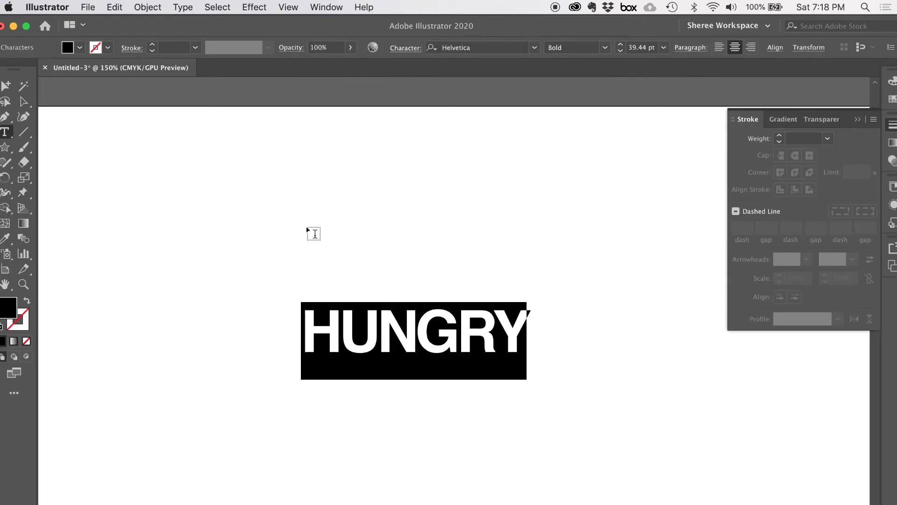
pyautogui.press('Escape')
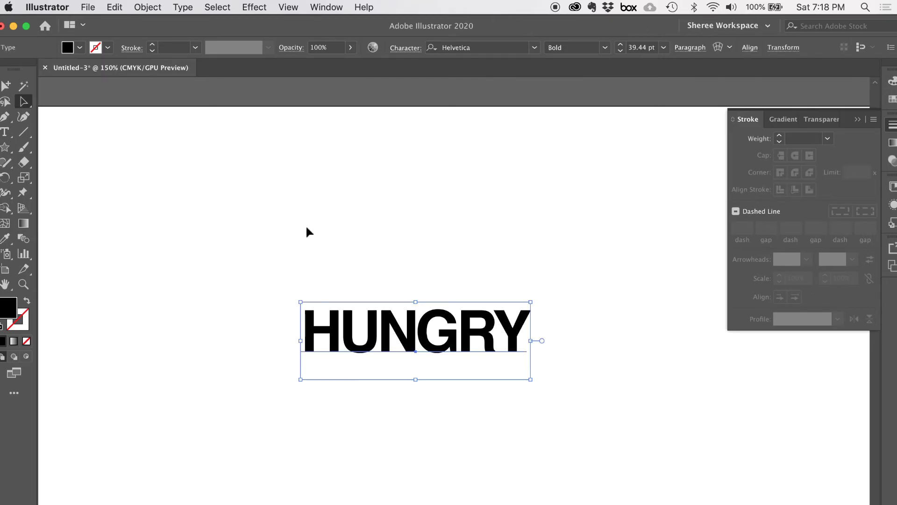
# Step: Start a Warp effect on HUNGRY with the horizontal Arc style and a 14% bend
pyautogui.click(256, 7)
pyautogui.moveTo(279, 199)
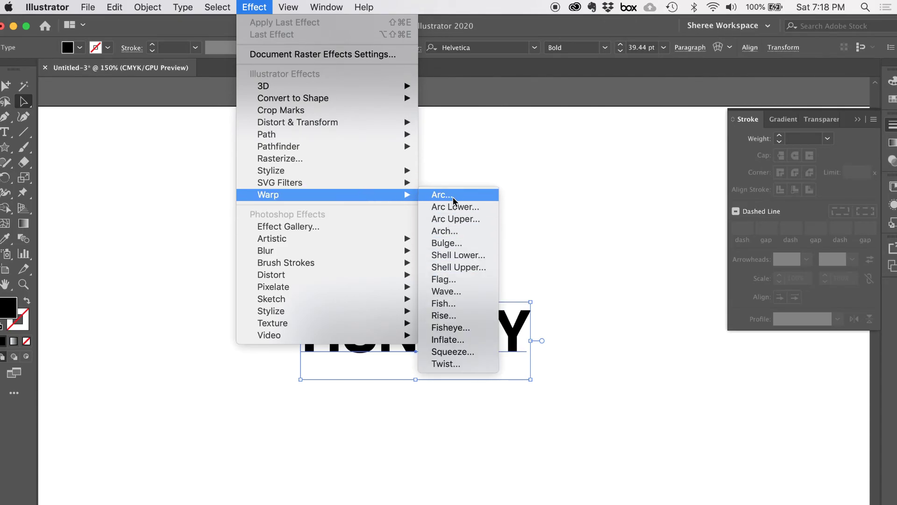
pyautogui.click(453, 195)
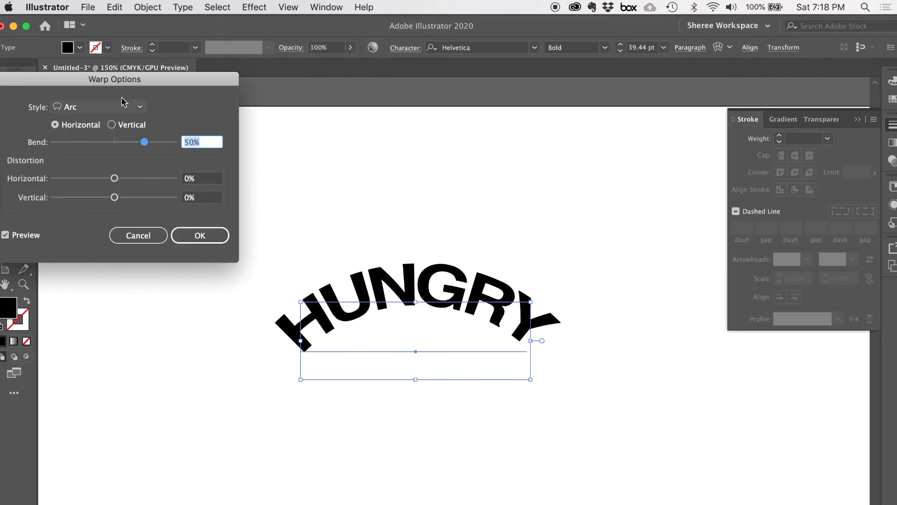
pyautogui.click(140, 108)
pyautogui.click(140, 109)
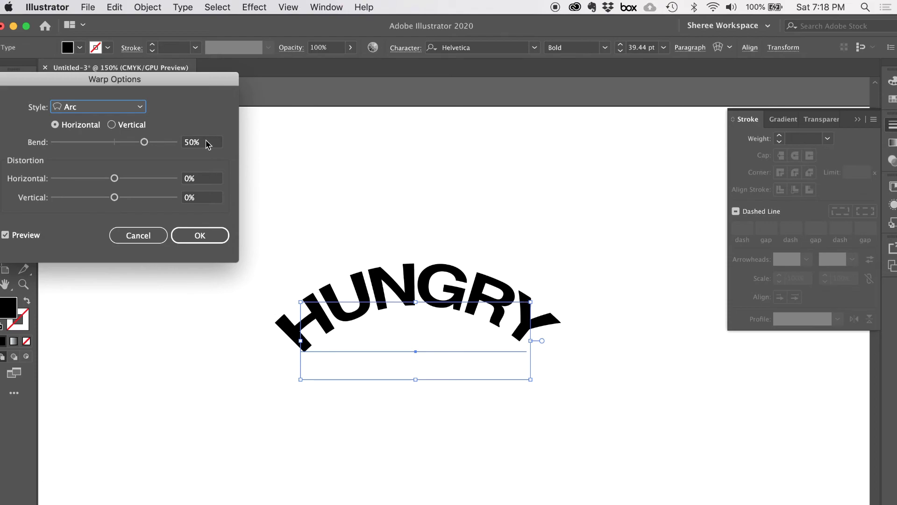
pyautogui.moveTo(145, 142); pyautogui.dragTo(123, 144)
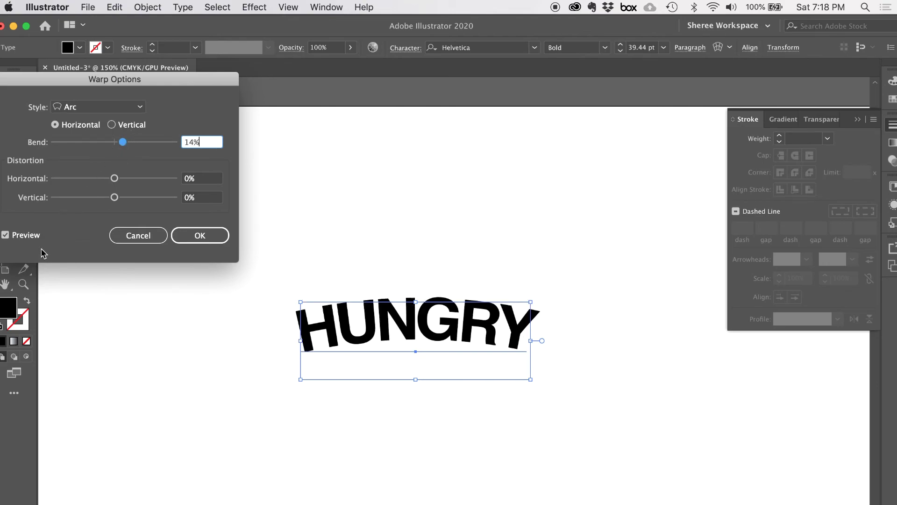
# Step: Try the Arc Lower warp style on the text with bends of 17% and -11%
pyautogui.moveTo(150, 79); pyautogui.dragTo(174, 71)
pyautogui.click(165, 99)
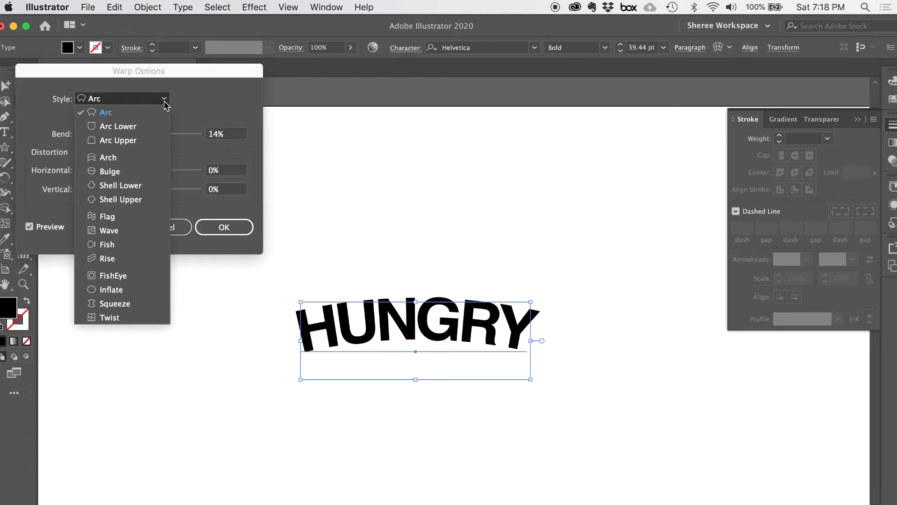
pyautogui.click(149, 130)
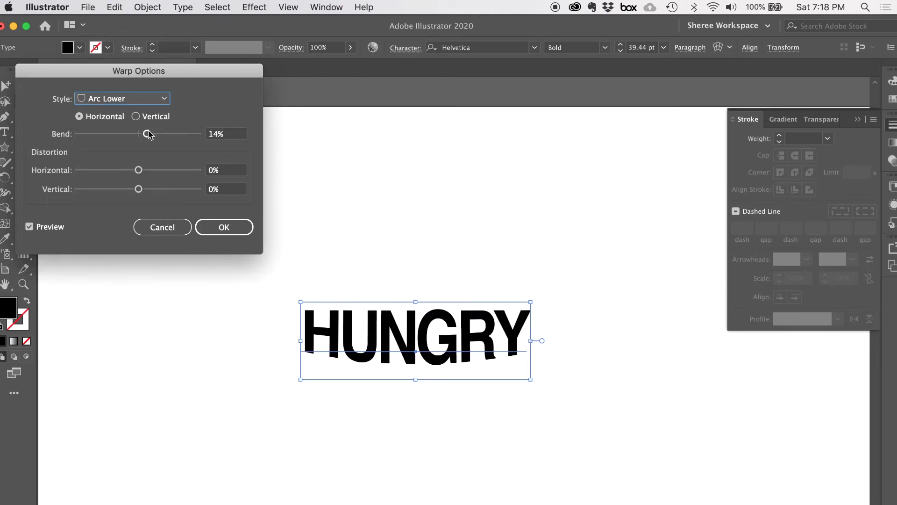
pyautogui.moveTo(147, 136)
pyautogui.mouseDown()
pyautogui.moveTo(131, 139)
pyautogui.moveTo(150, 137)
pyautogui.mouseUp()
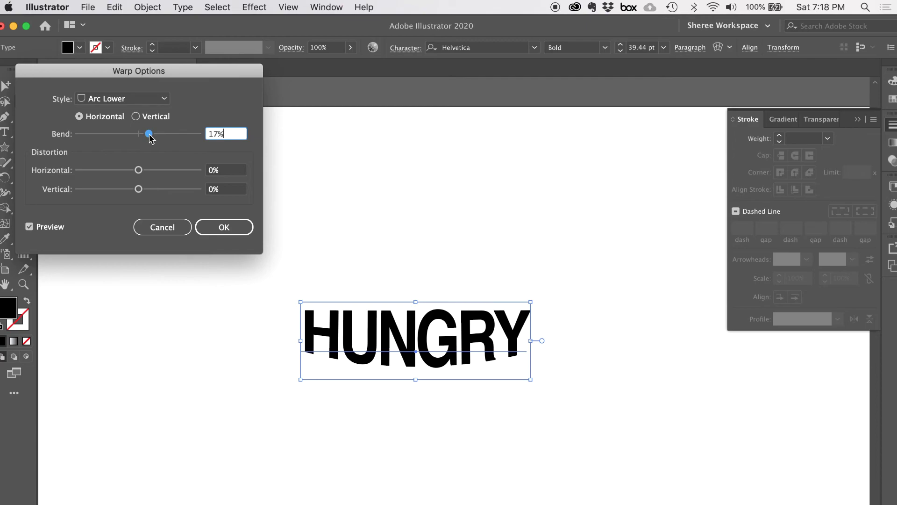
pyautogui.moveTo(150, 136); pyautogui.dragTo(133, 137)
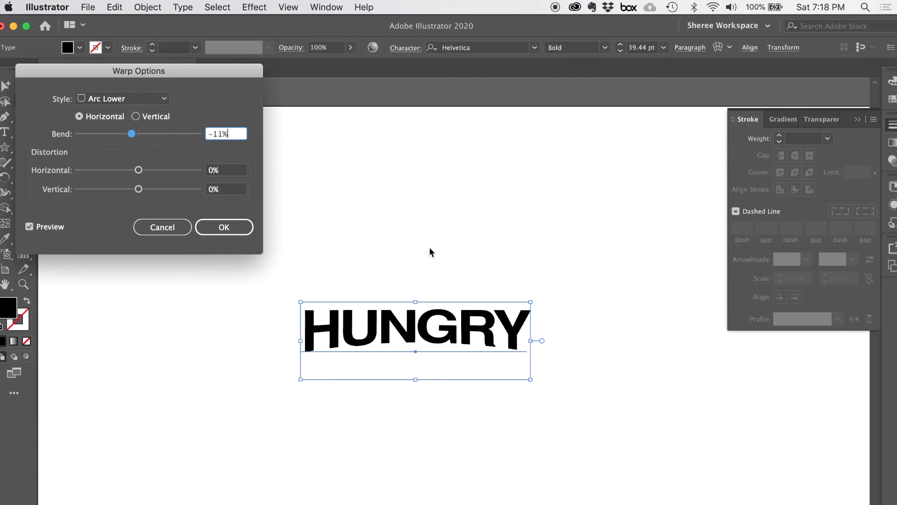
# Step: Try the Arc Upper warp style on the text, and the Rise style with a 36% bend
pyautogui.click(164, 99)
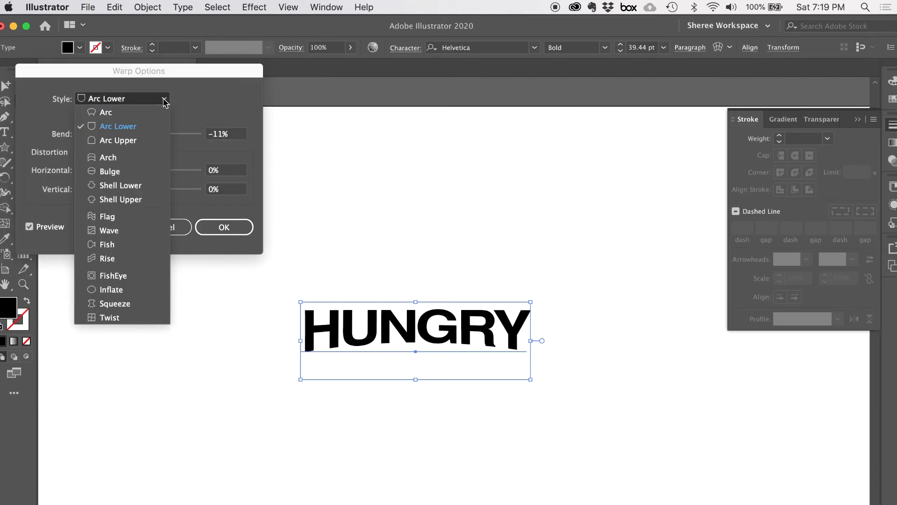
pyautogui.click(145, 140)
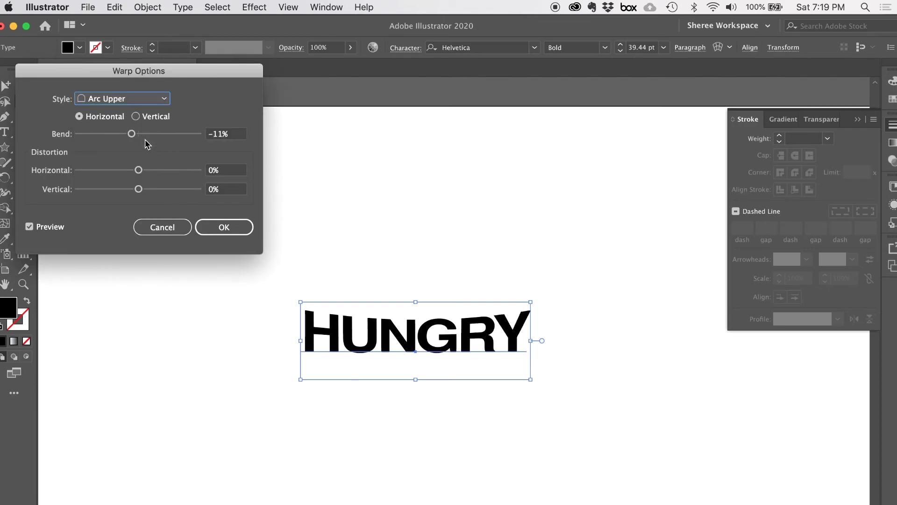
pyautogui.click(158, 99)
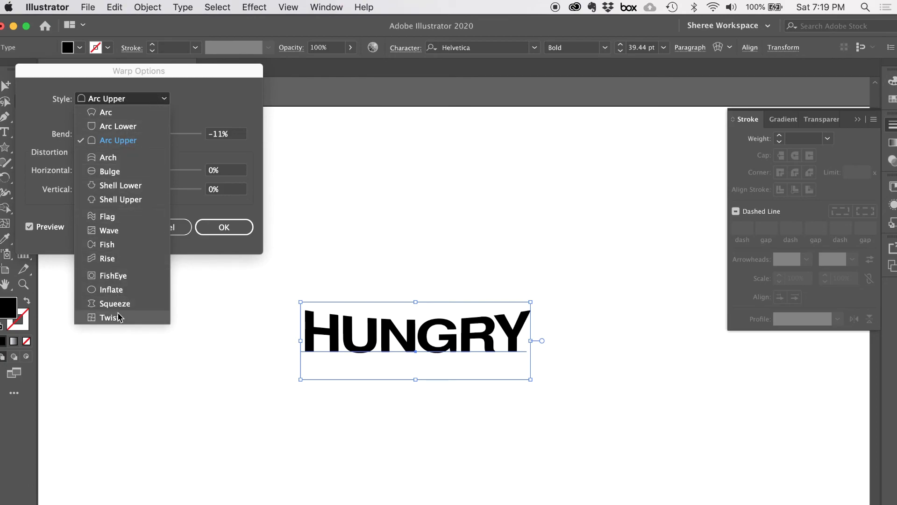
pyautogui.click(120, 258)
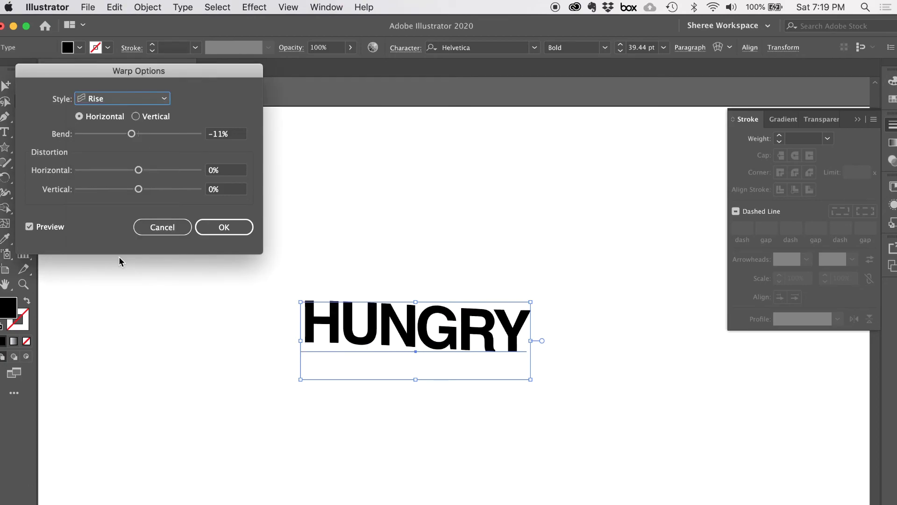
pyautogui.click(132, 134)
pyautogui.moveTo(132, 134); pyautogui.dragTo(160, 135)
pyautogui.moveTo(139, 170)
pyautogui.mouseDown()
pyautogui.moveTo(170, 171)
pyautogui.moveTo(140, 171)
pyautogui.mouseUp()
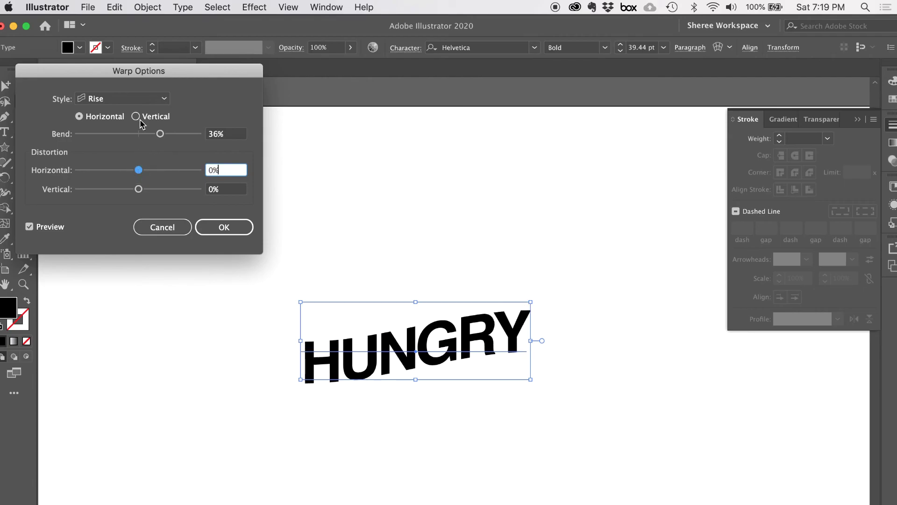
# Step: Try the Rise warp vertically with a 16% bend, and return its direction to horizontal
pyautogui.click(136, 116)
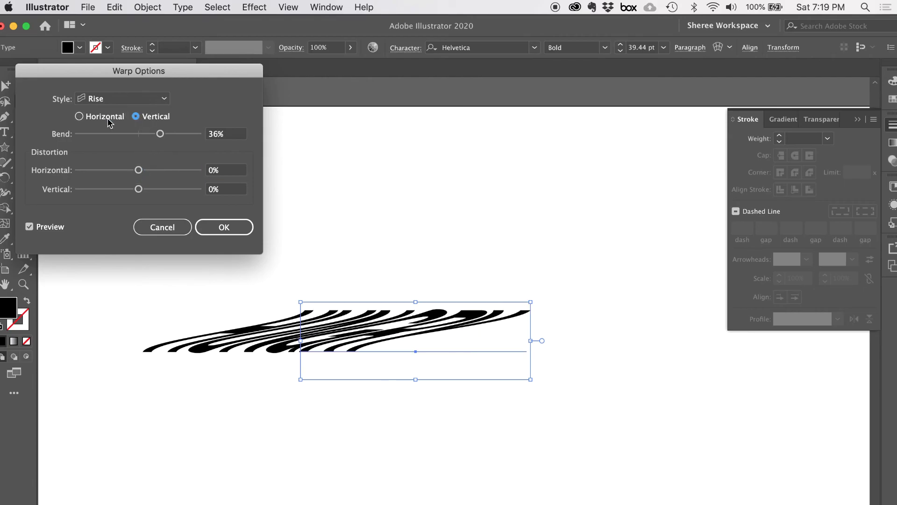
pyautogui.click(148, 134)
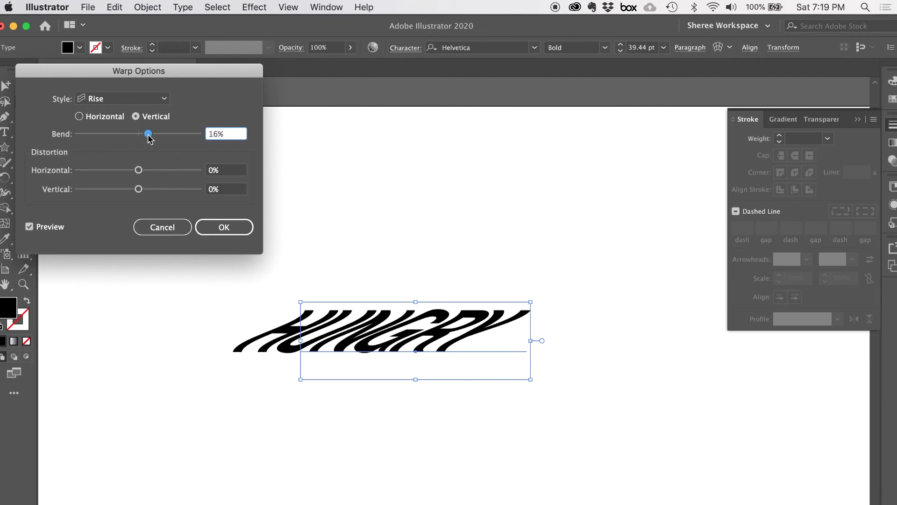
pyautogui.click(80, 117)
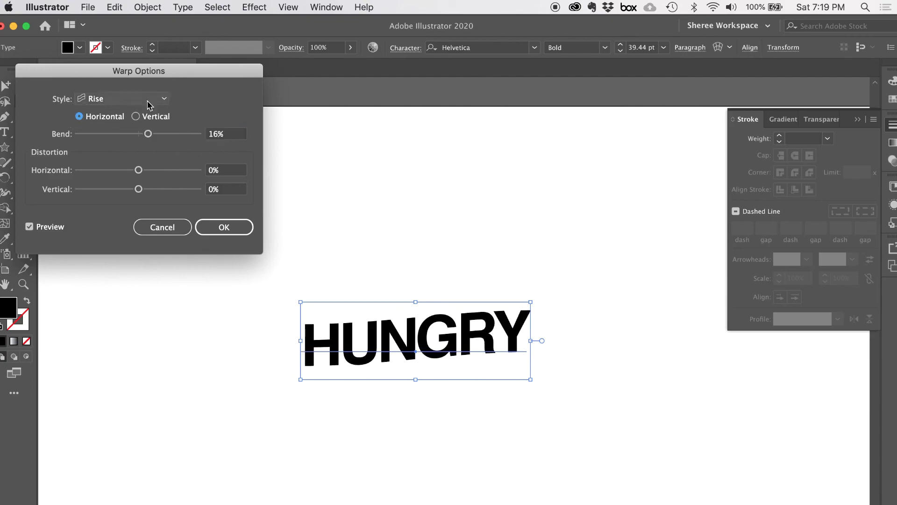
# Step: Apply the warp with the Bulge style at a -7% bend, and move the warped HUNGRY slightly up and left
pyautogui.click(166, 98)
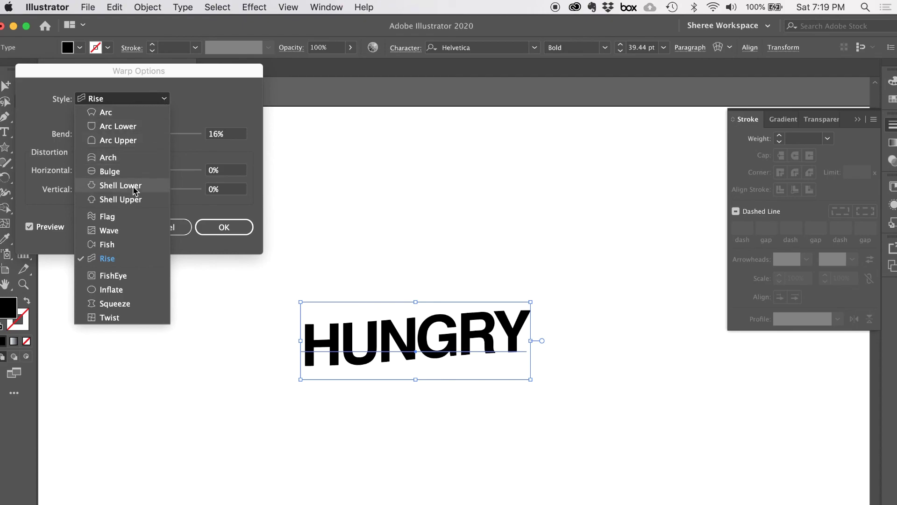
pyautogui.click(122, 172)
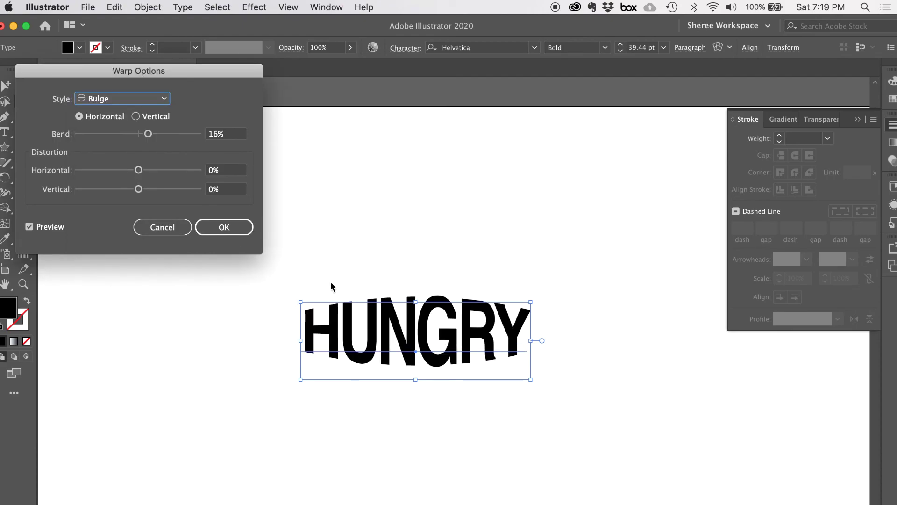
pyautogui.moveTo(148, 134); pyautogui.dragTo(134, 135)
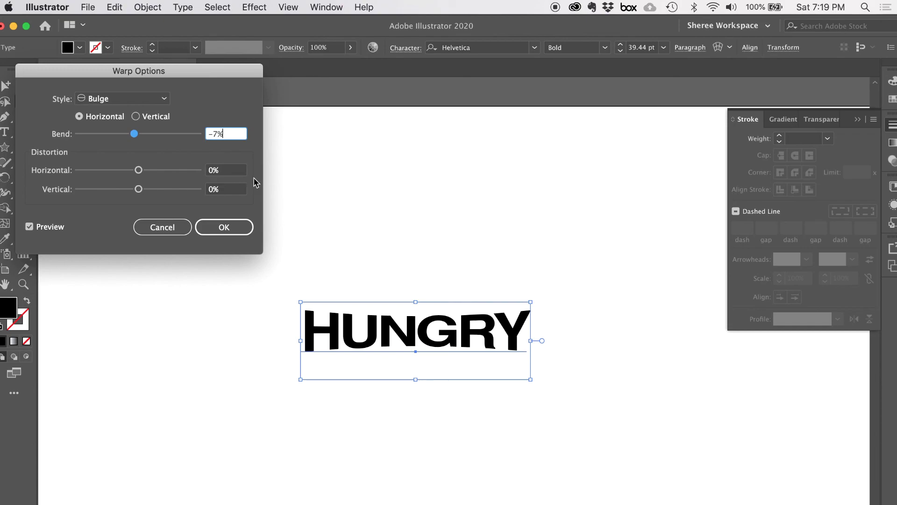
pyautogui.click(214, 226)
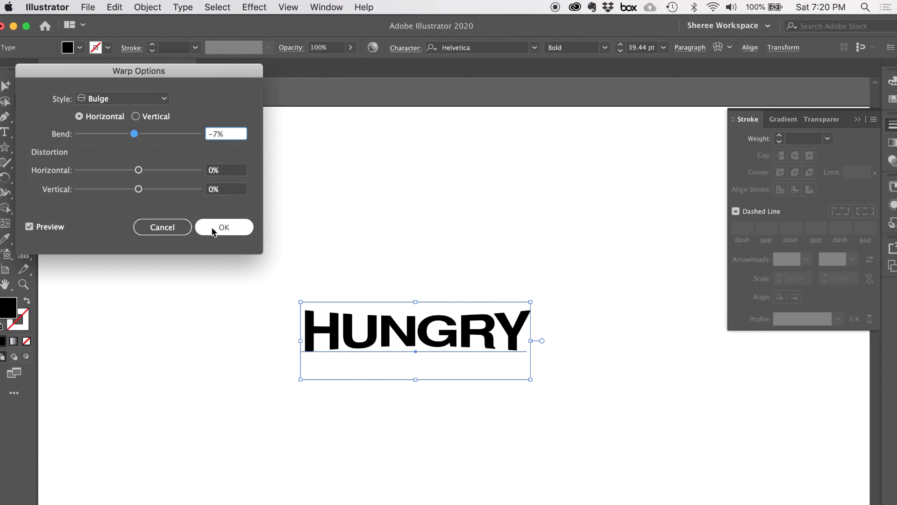
pyautogui.click(322, 202)
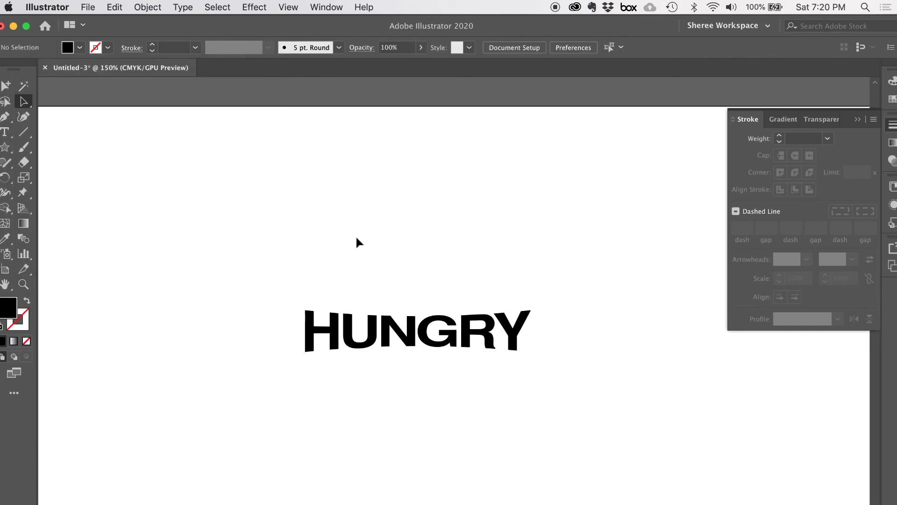
pyautogui.moveTo(443, 347); pyautogui.dragTo(410, 302)
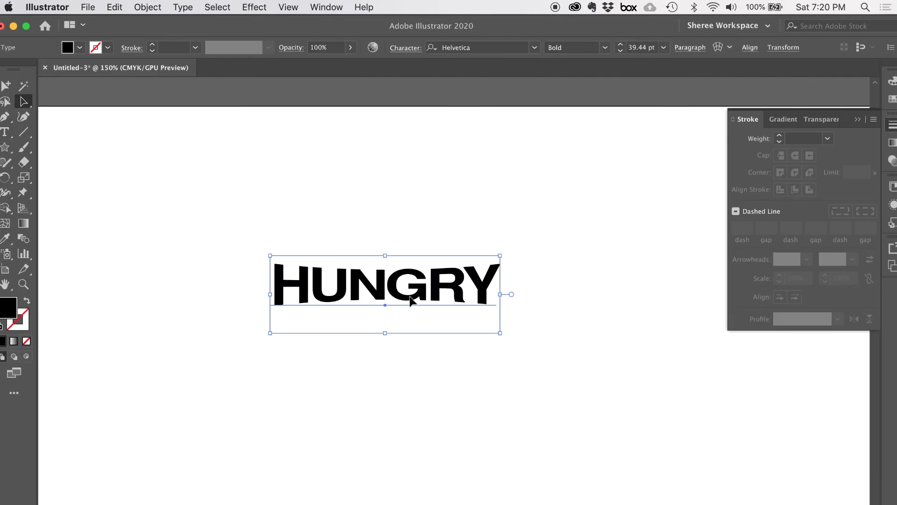
pyautogui.click(259, 7)
pyautogui.moveTo(282, 194)
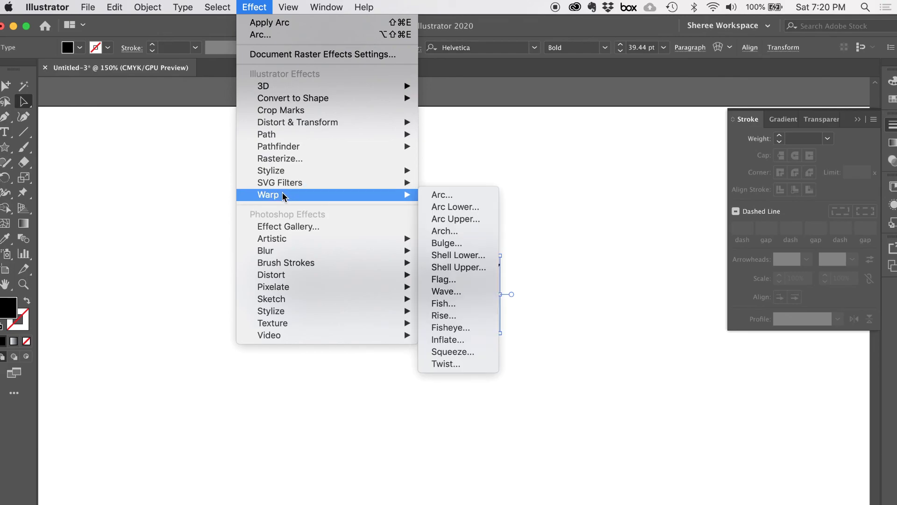
pyautogui.click(457, 208)
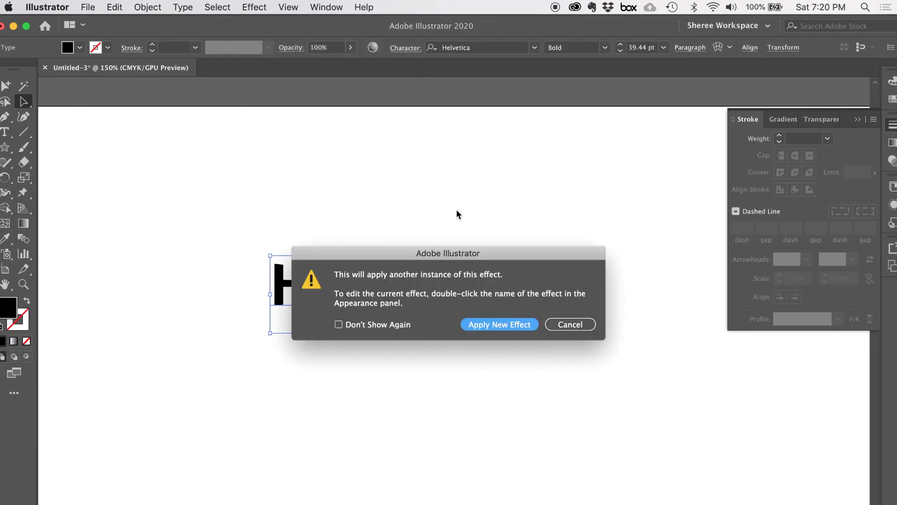
pyautogui.click(565, 324)
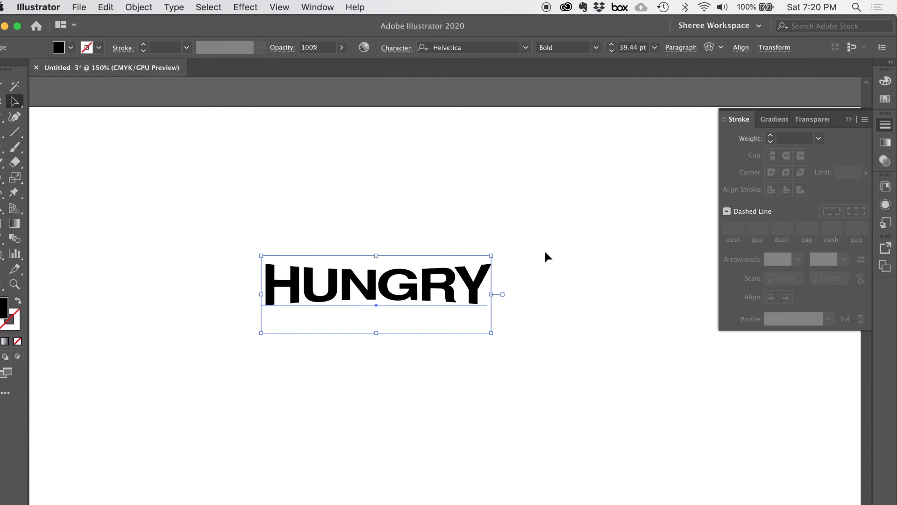
# Step: Make the bend of HUNGRY's existing Bulge warp more strongly negative, and hide and reshow the effect to compare
pyautogui.click(885, 205)
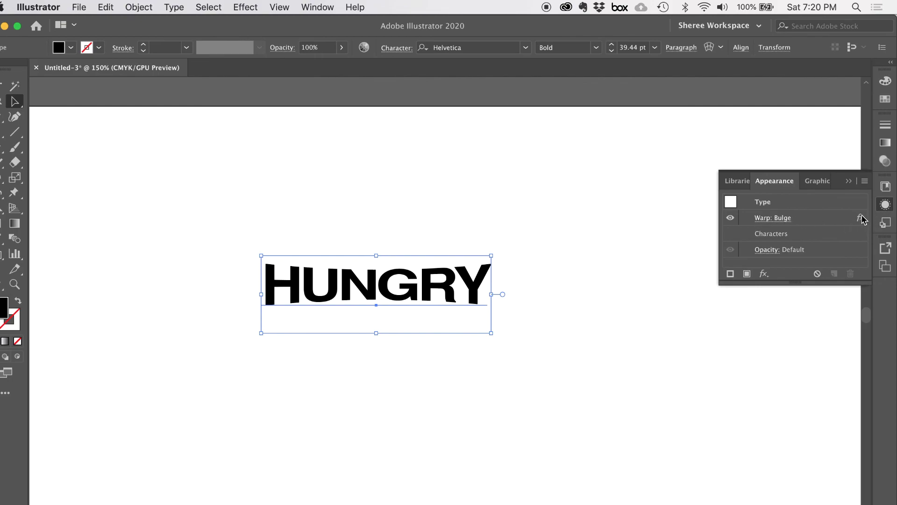
pyautogui.click(783, 218)
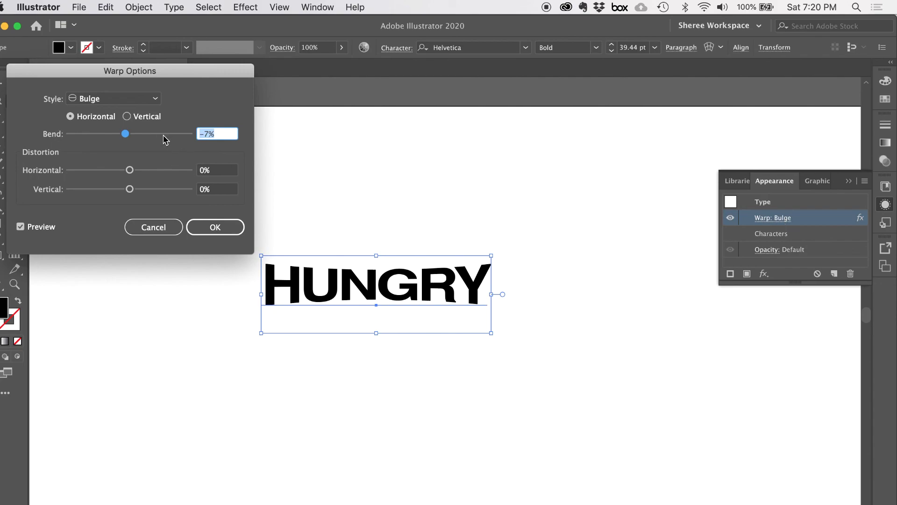
pyautogui.moveTo(126, 135); pyautogui.dragTo(121, 134)
pyautogui.click(225, 228)
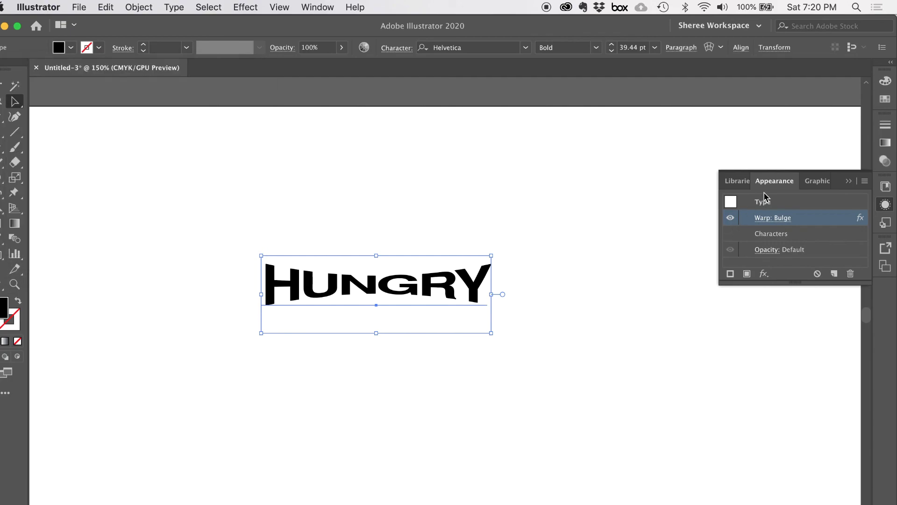
pyautogui.click(731, 218)
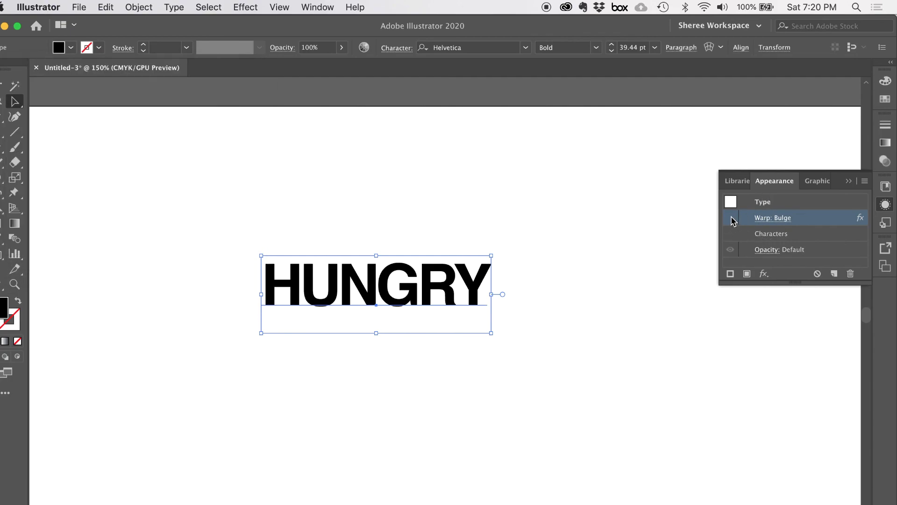
pyautogui.click(730, 218)
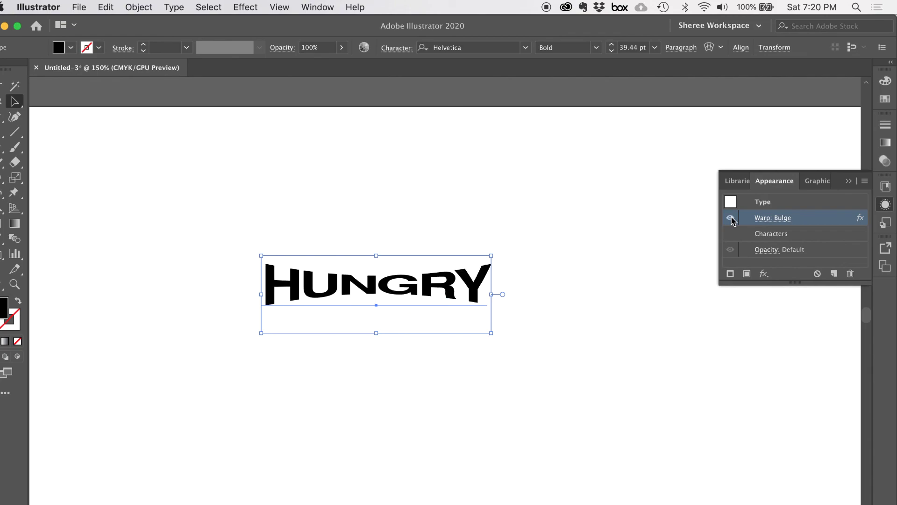